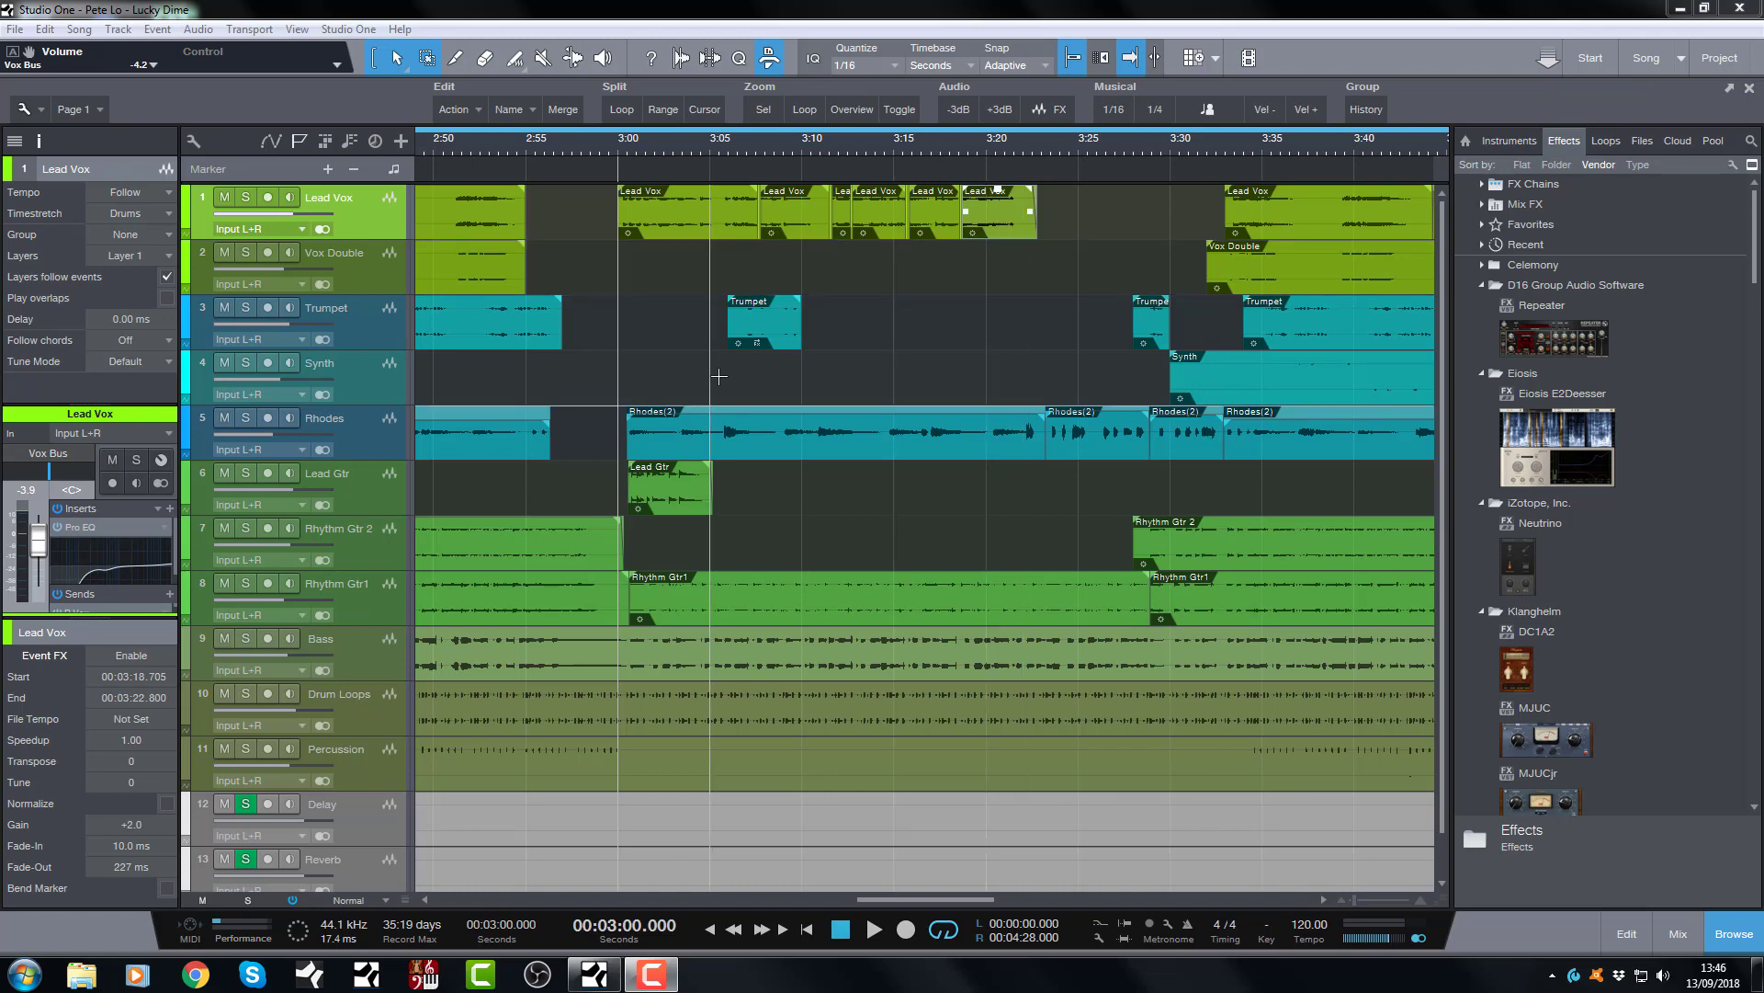
Step: Enable Event FX on the selected Lead Vox event at 3:18 in the inspector and enlarge its inserts area
click(43, 145)
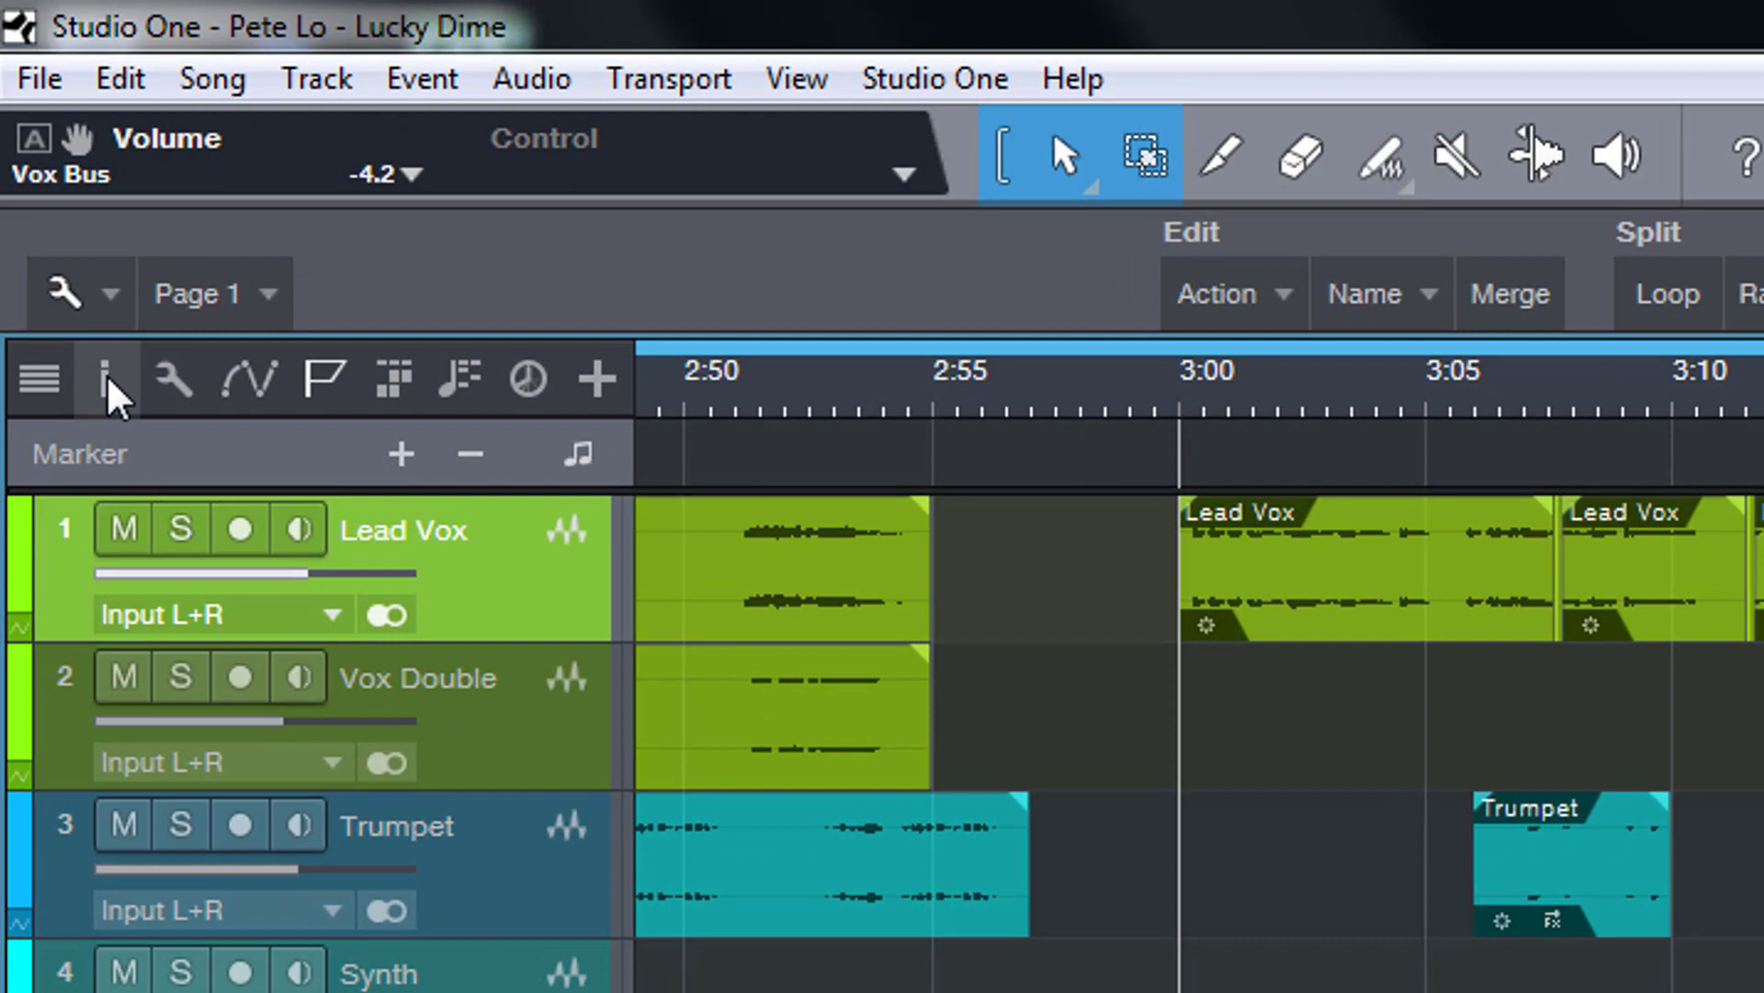
click(105, 374)
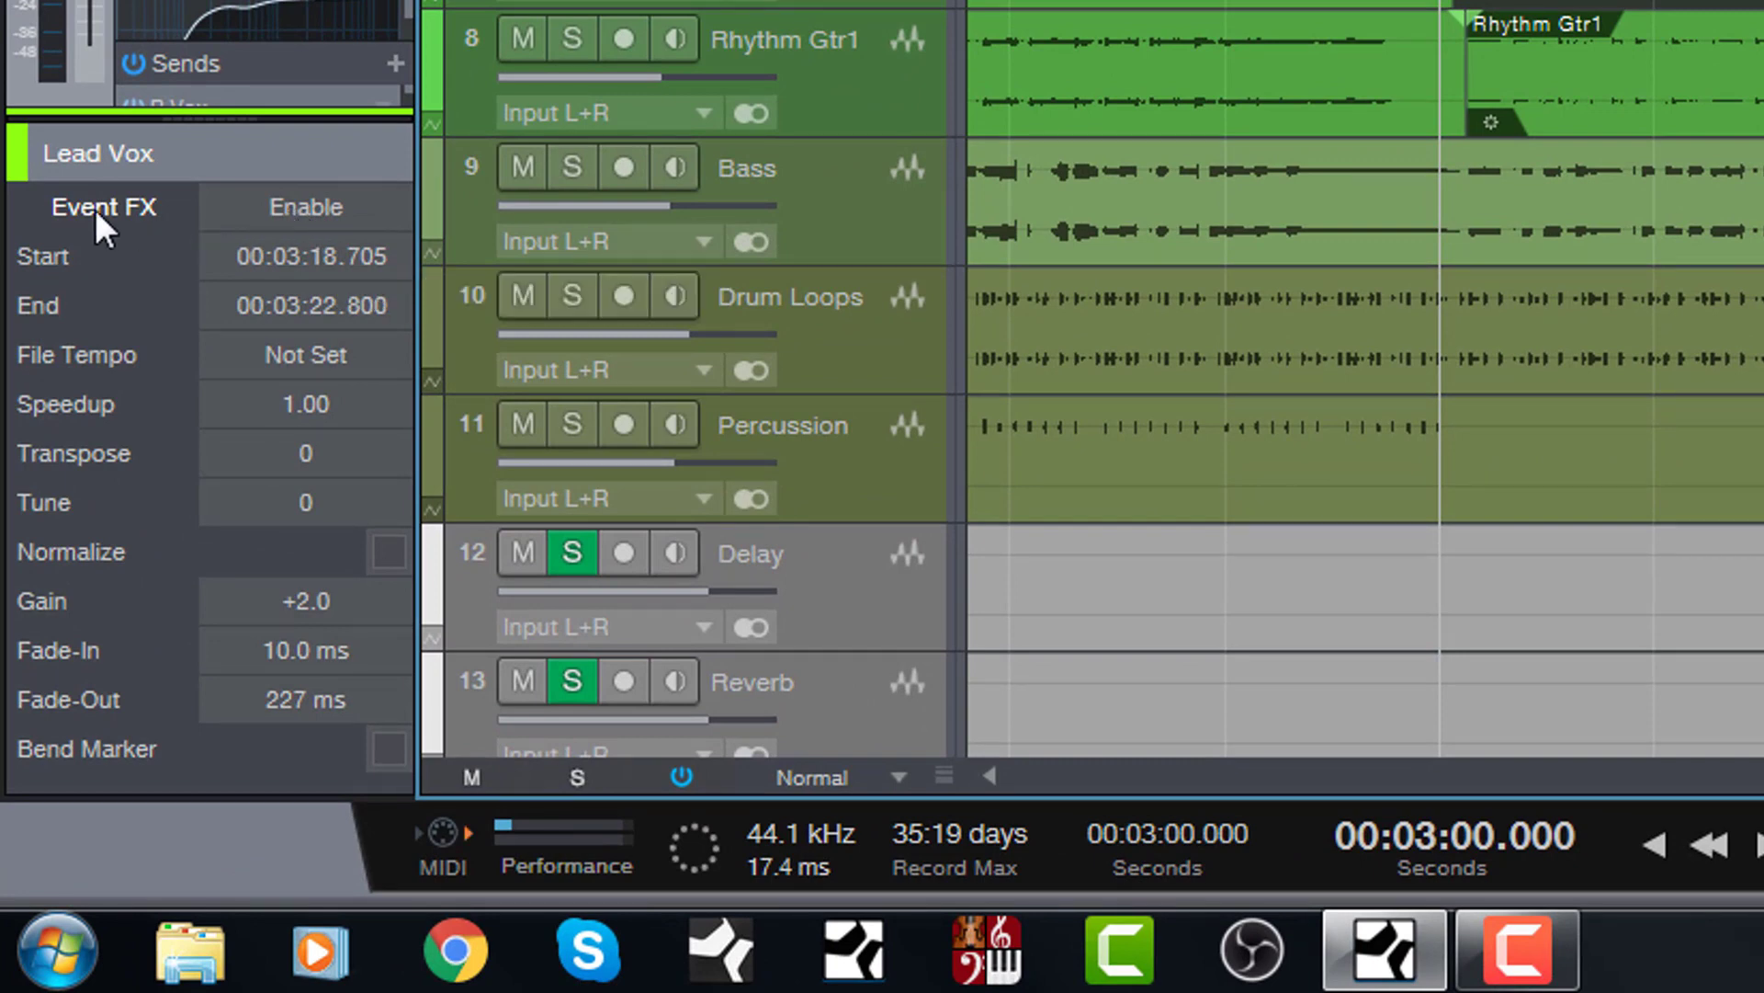
click(281, 205)
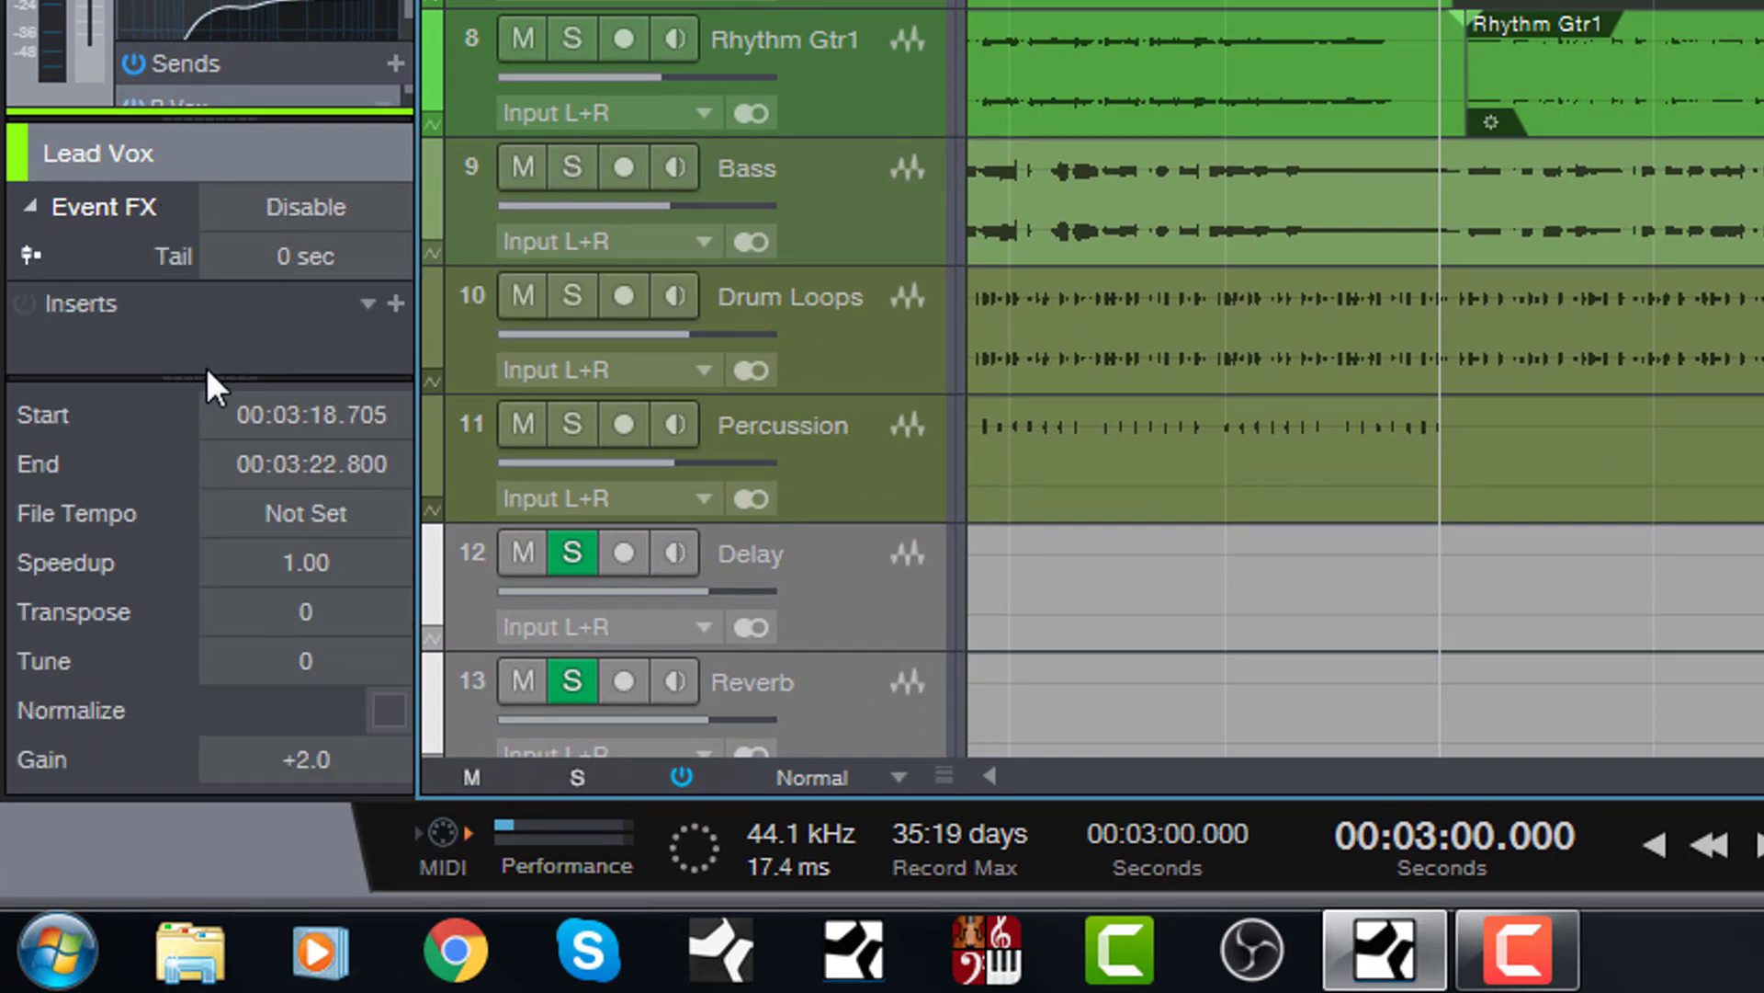
drag(208, 375, 209, 572)
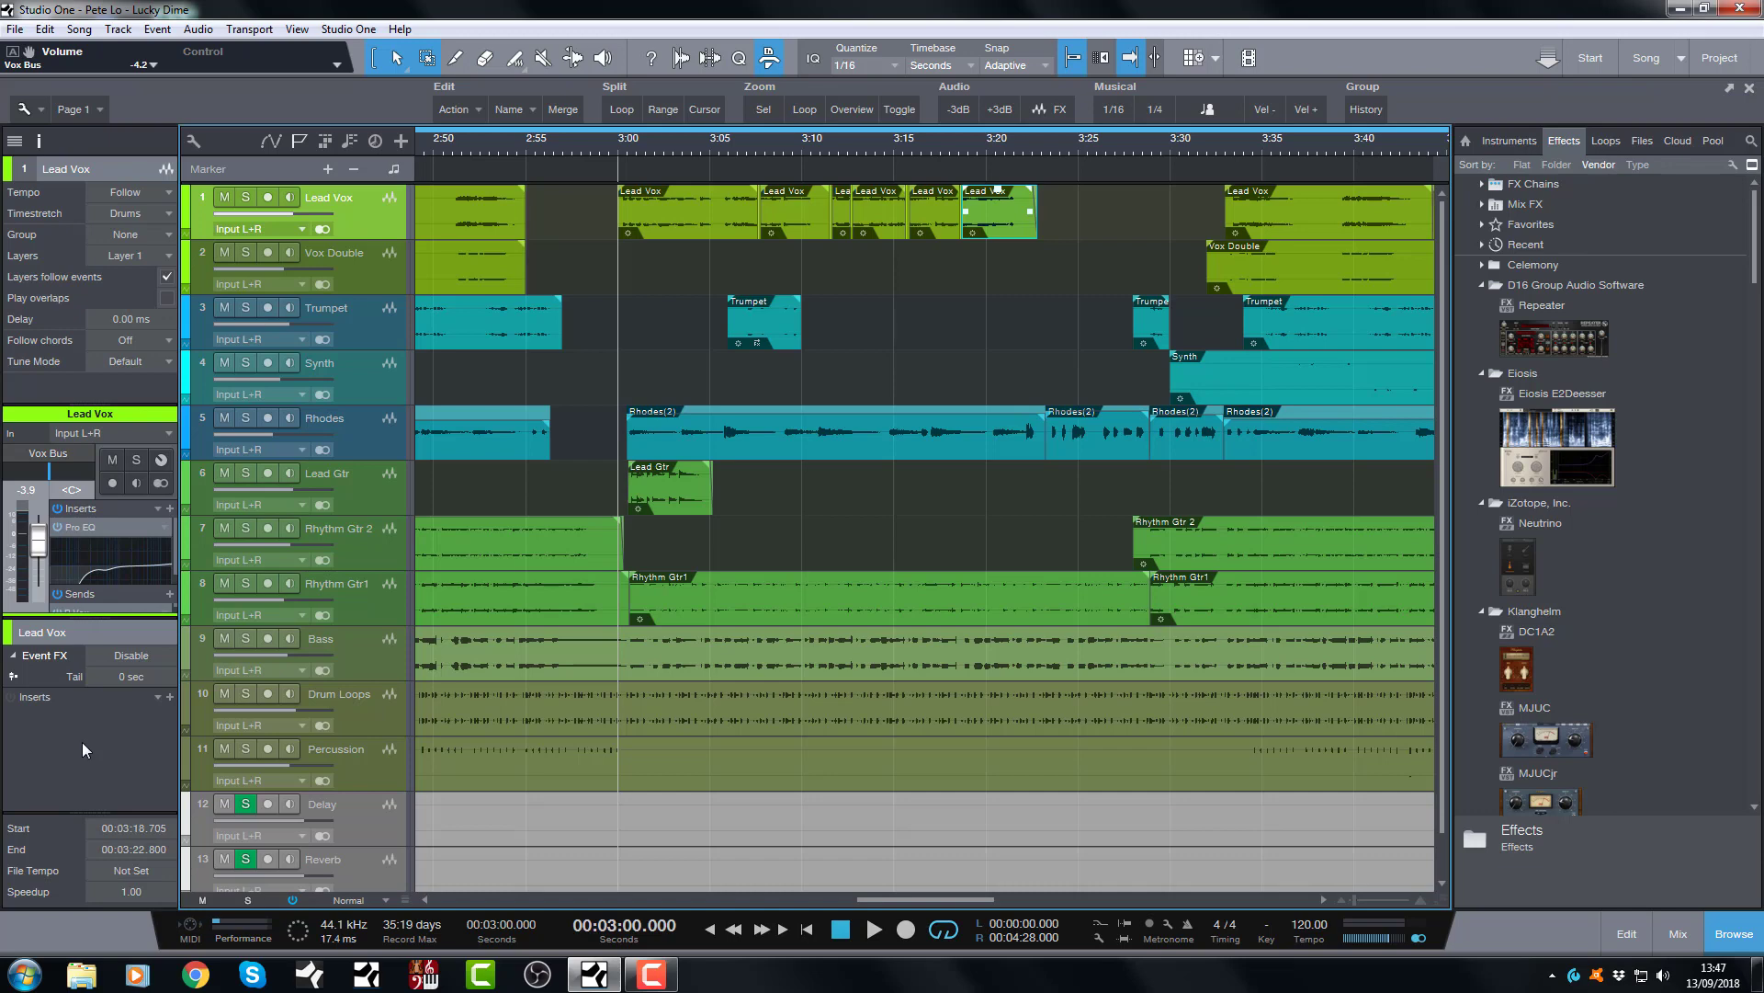
Step: Play the song from 3:00 through the selected Lead Vox event, and set the playhead to 3:19
key(space)
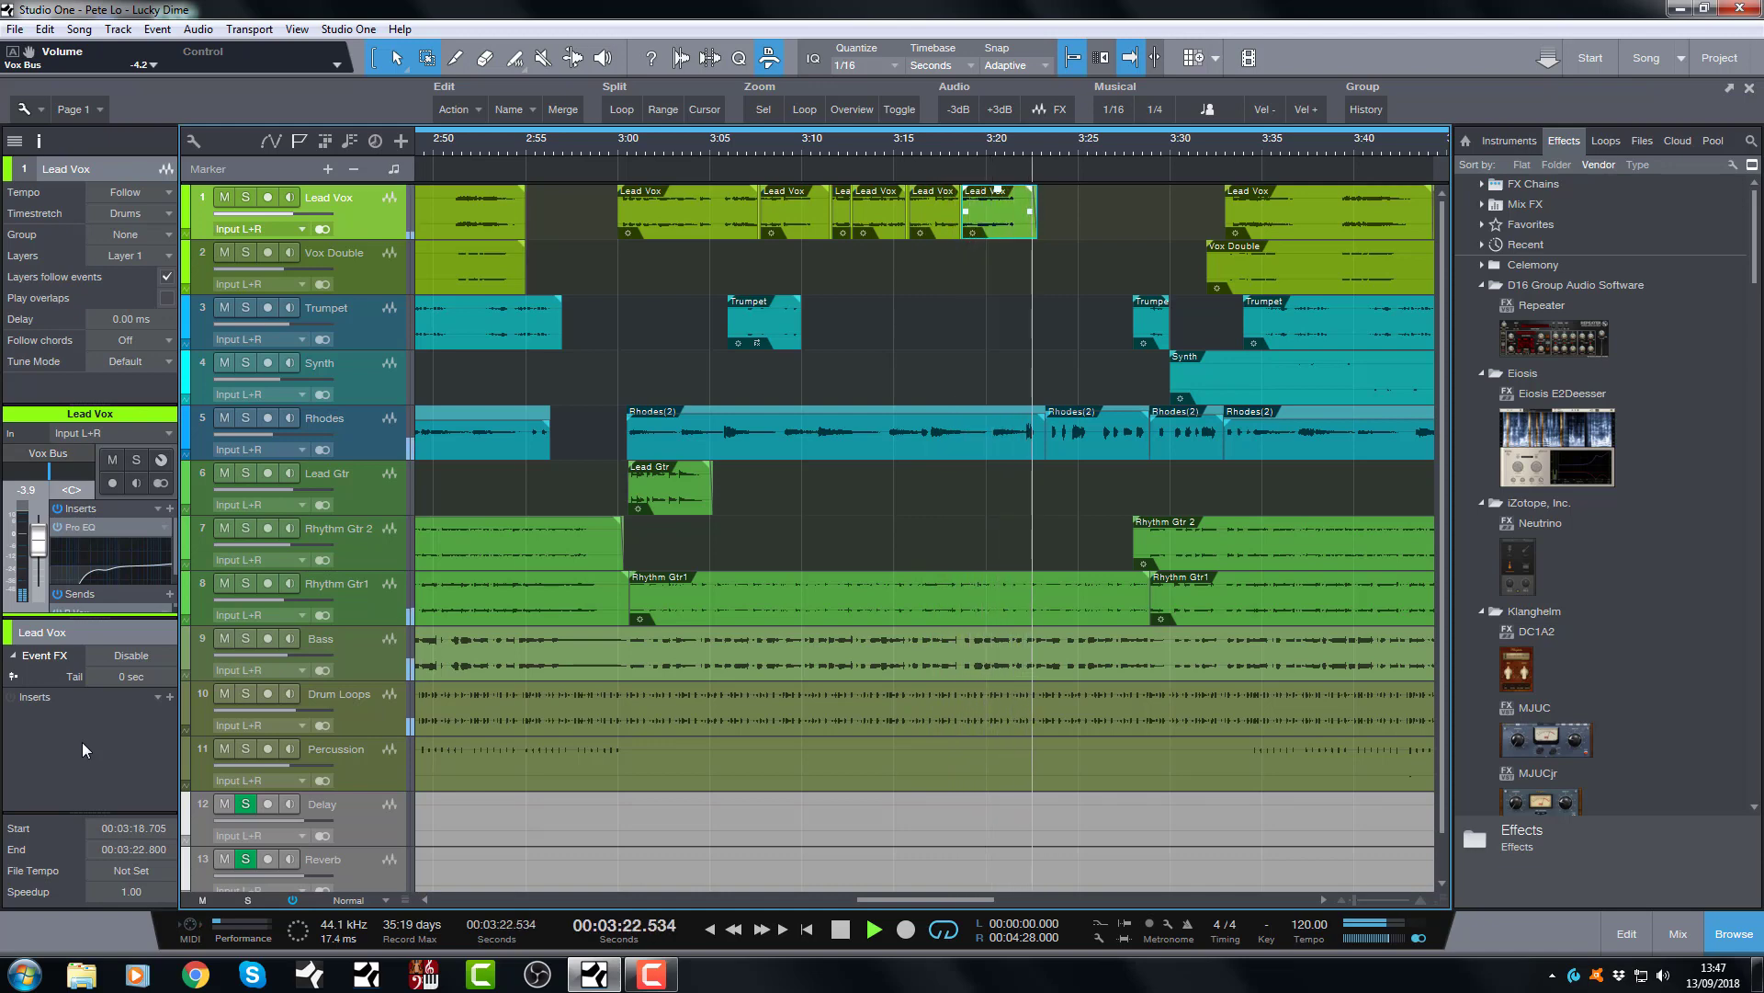
key(space)
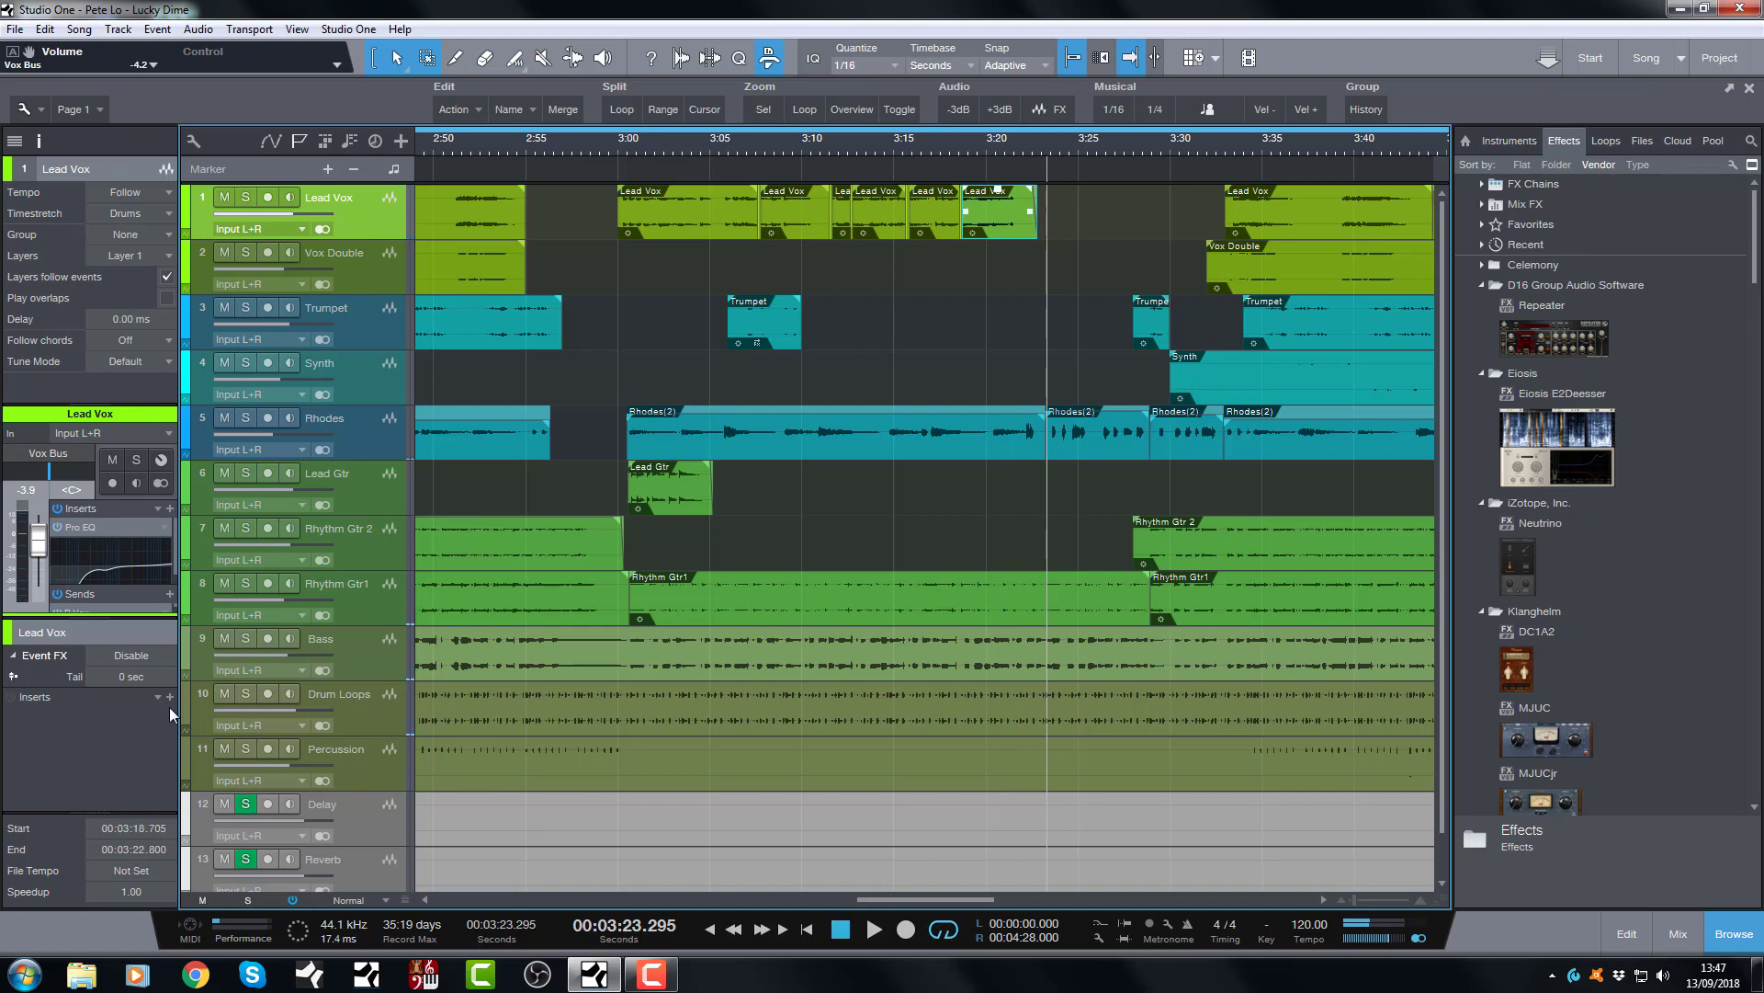
click(966, 147)
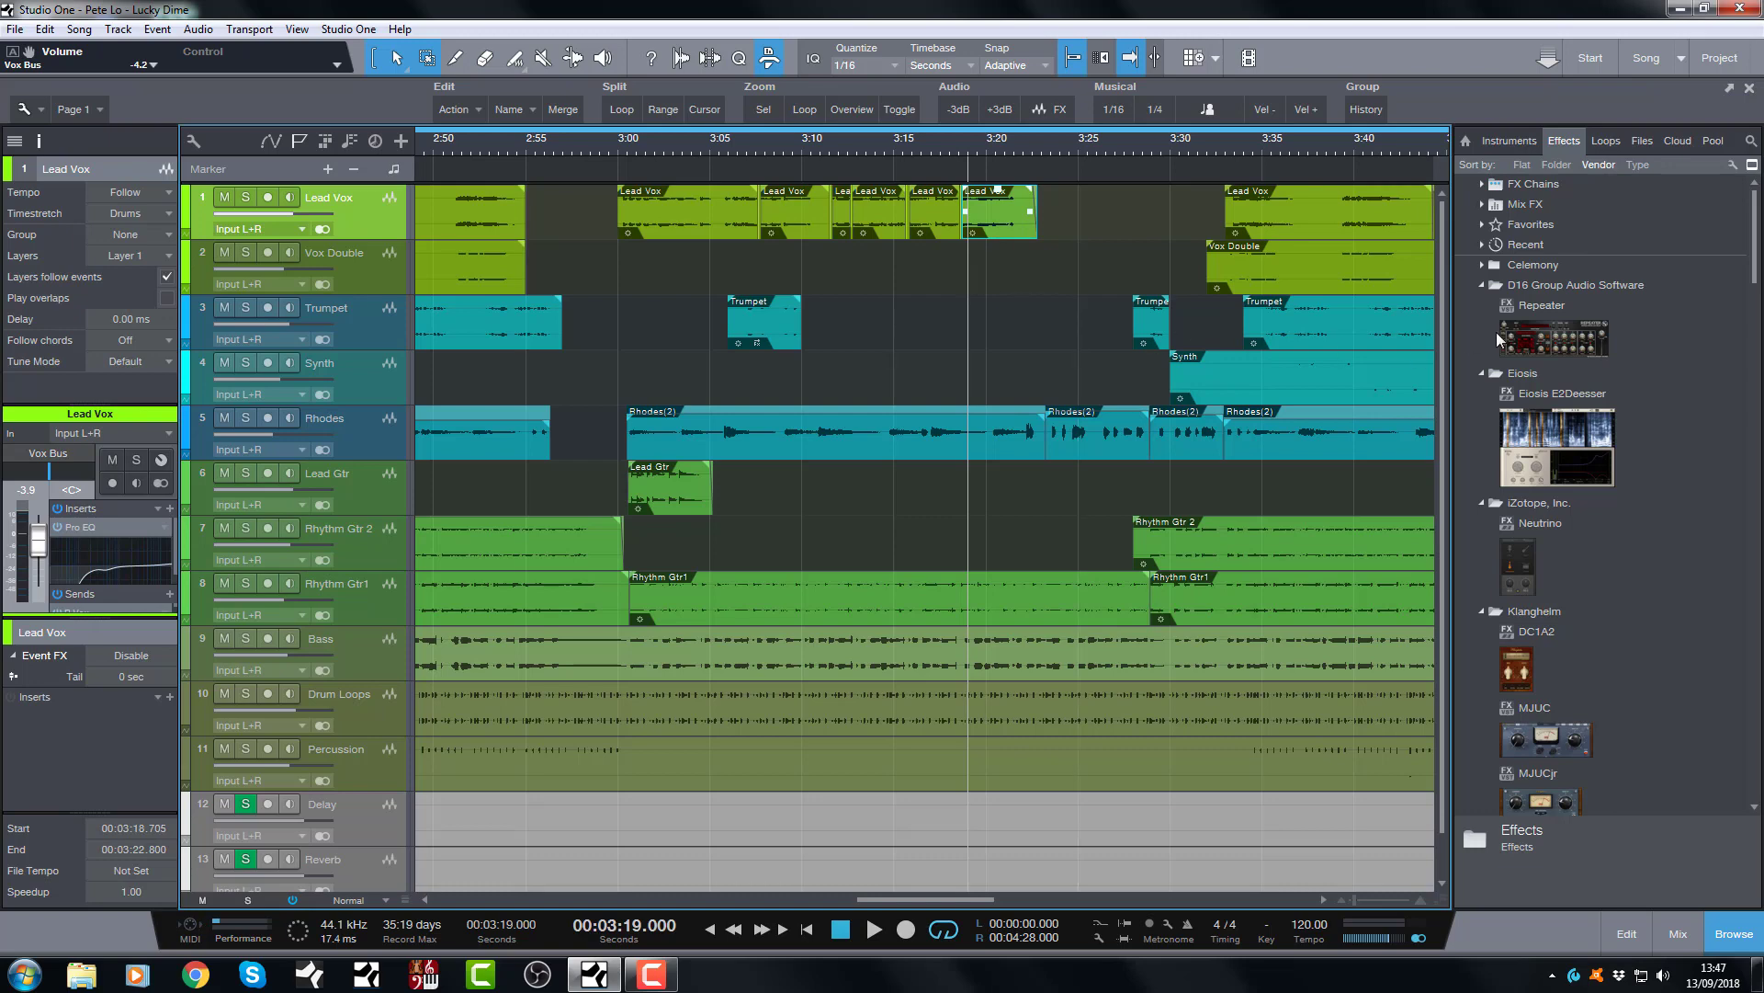
Step: Find the PreSonus Pro EQ among the effects and add it to the Lead Vox event's FX inserts
scroll(1510, 447, down, 15)
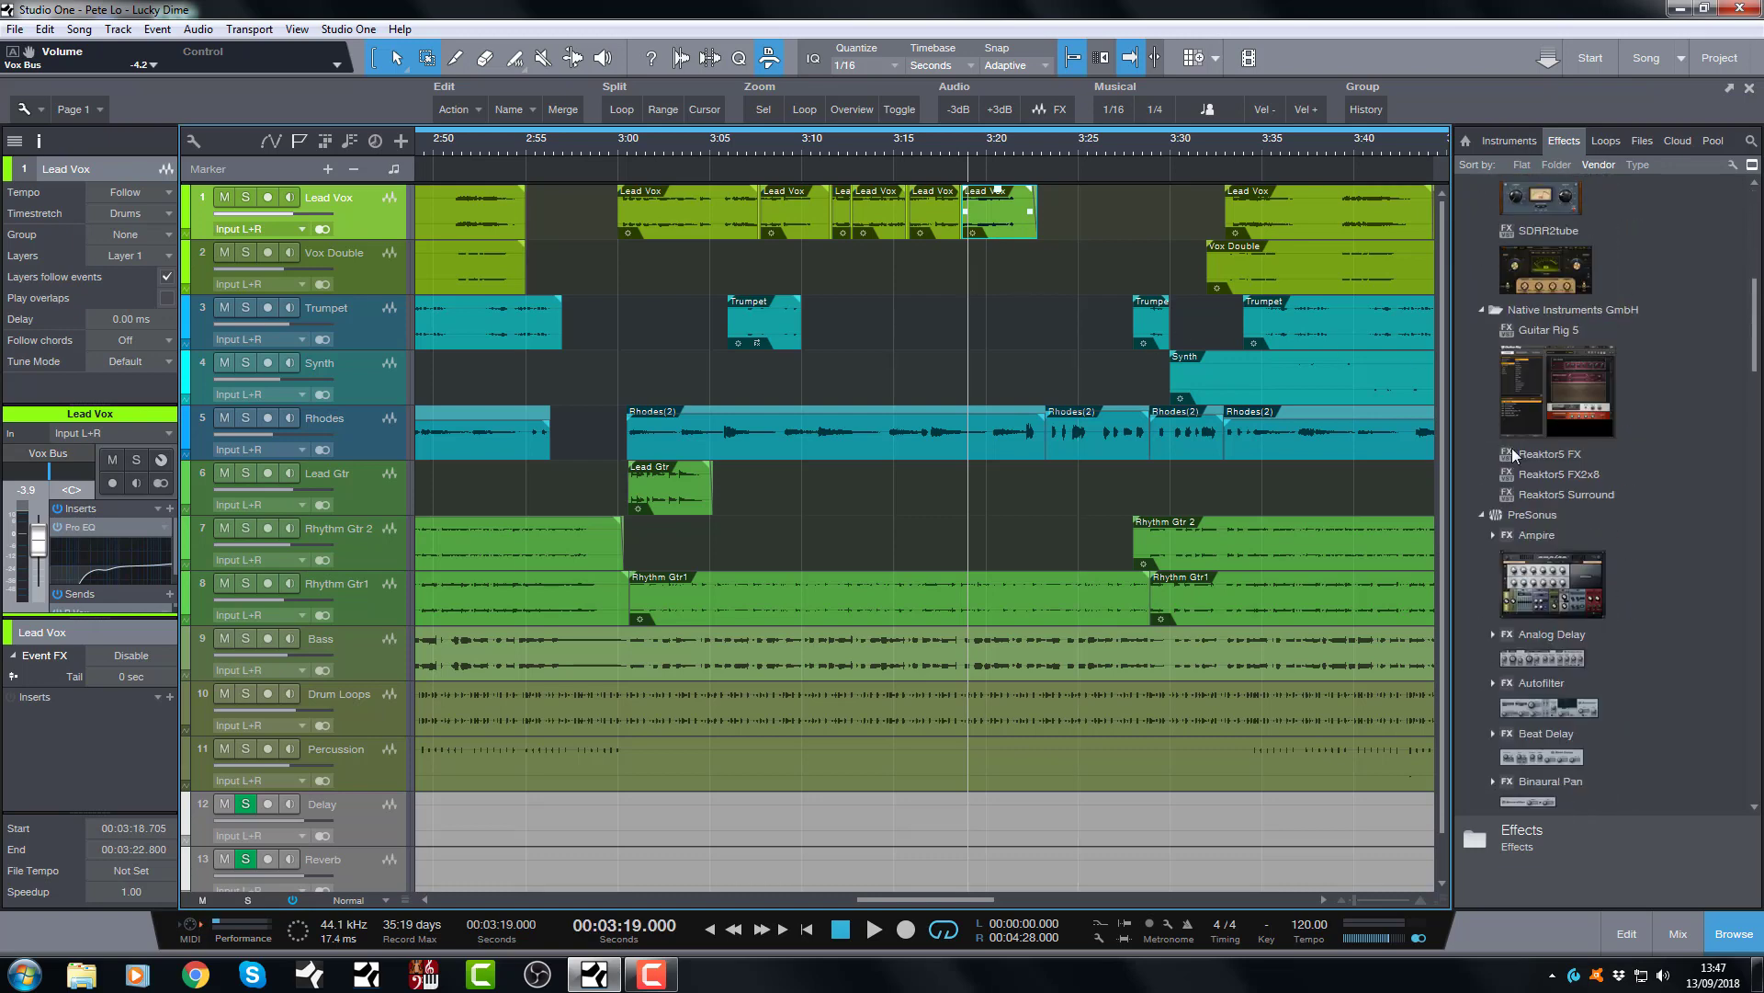
scroll(1517, 478, down, 10)
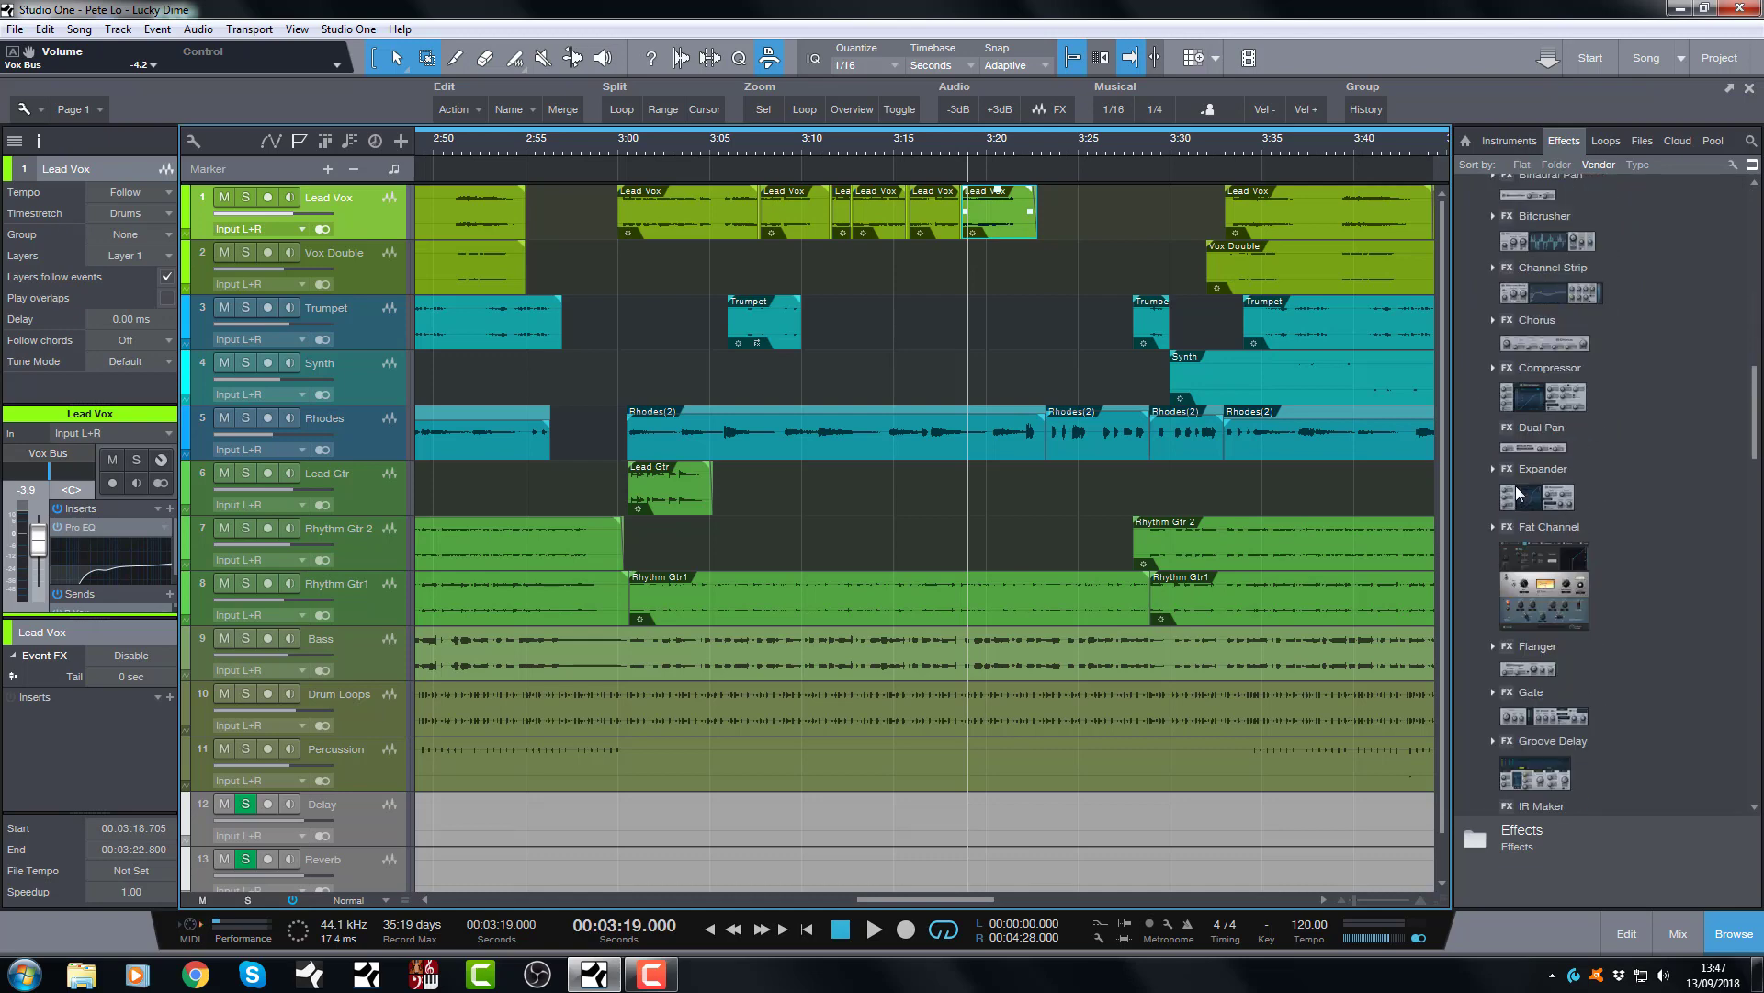
scroll(1515, 497, down, 8)
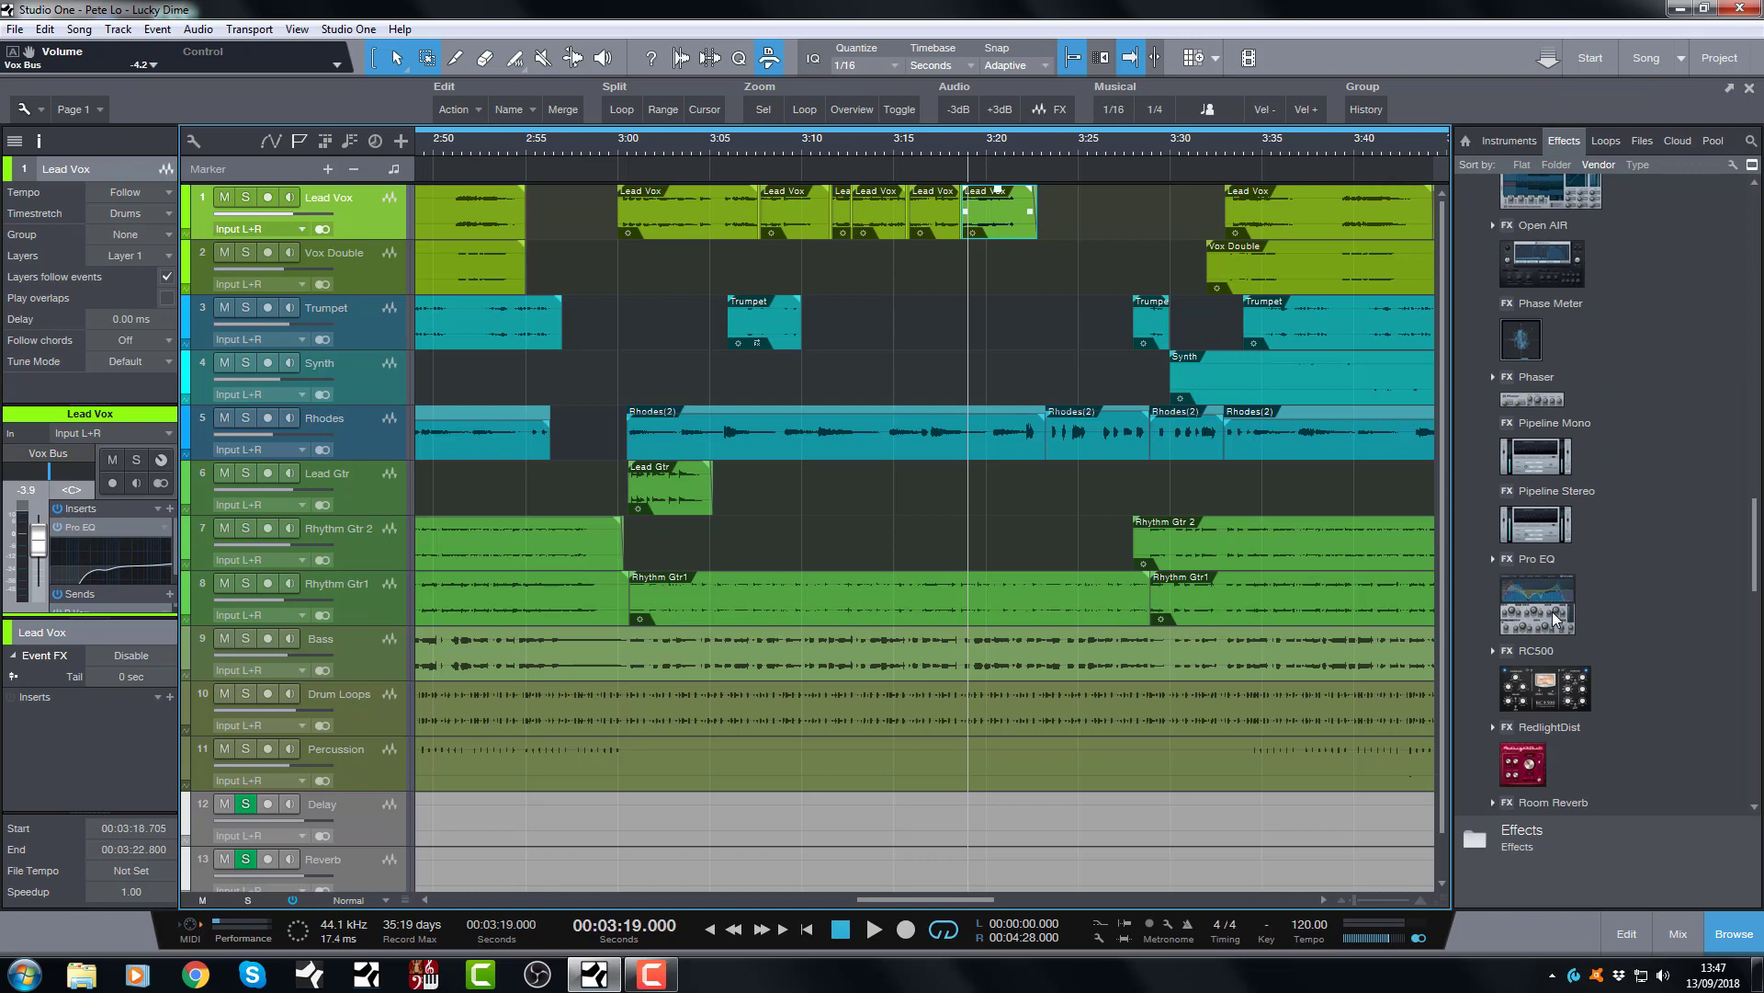
drag(1551, 607, 107, 733)
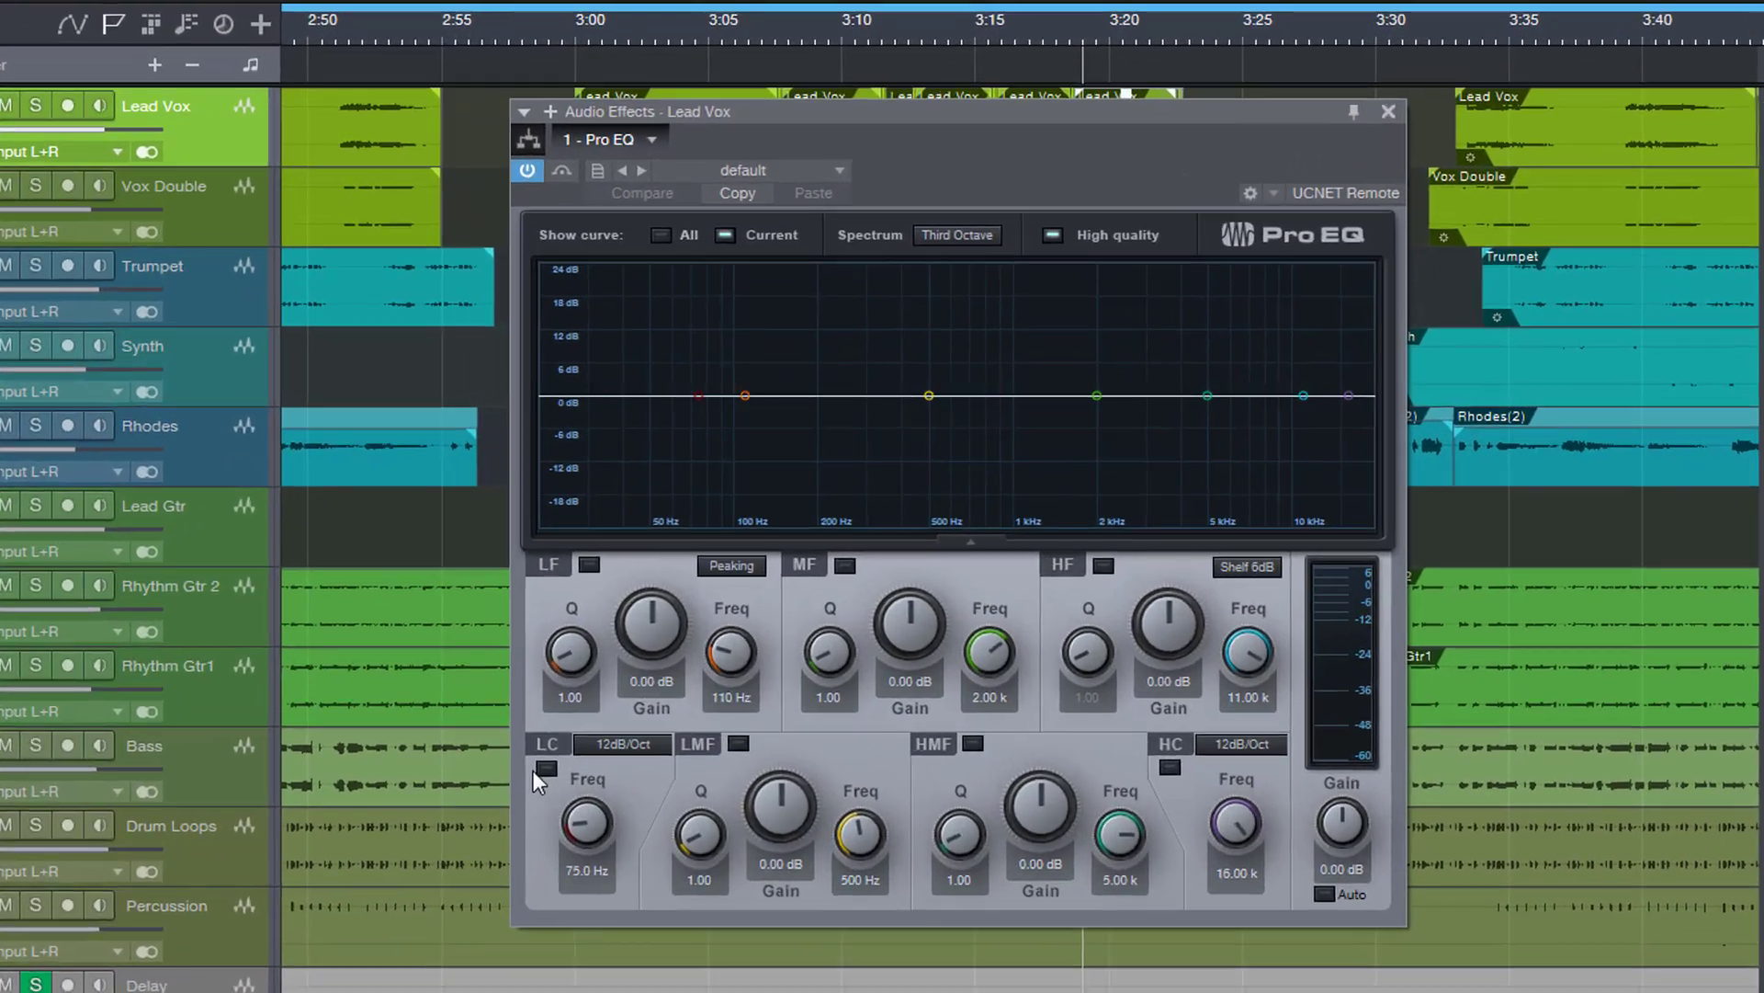
Step: Set Pro EQ's low cut to 708 Hz, high cut to 2.66 kHz, and MF band to 16 dB at 1.56 kHz, and close it
click(544, 769)
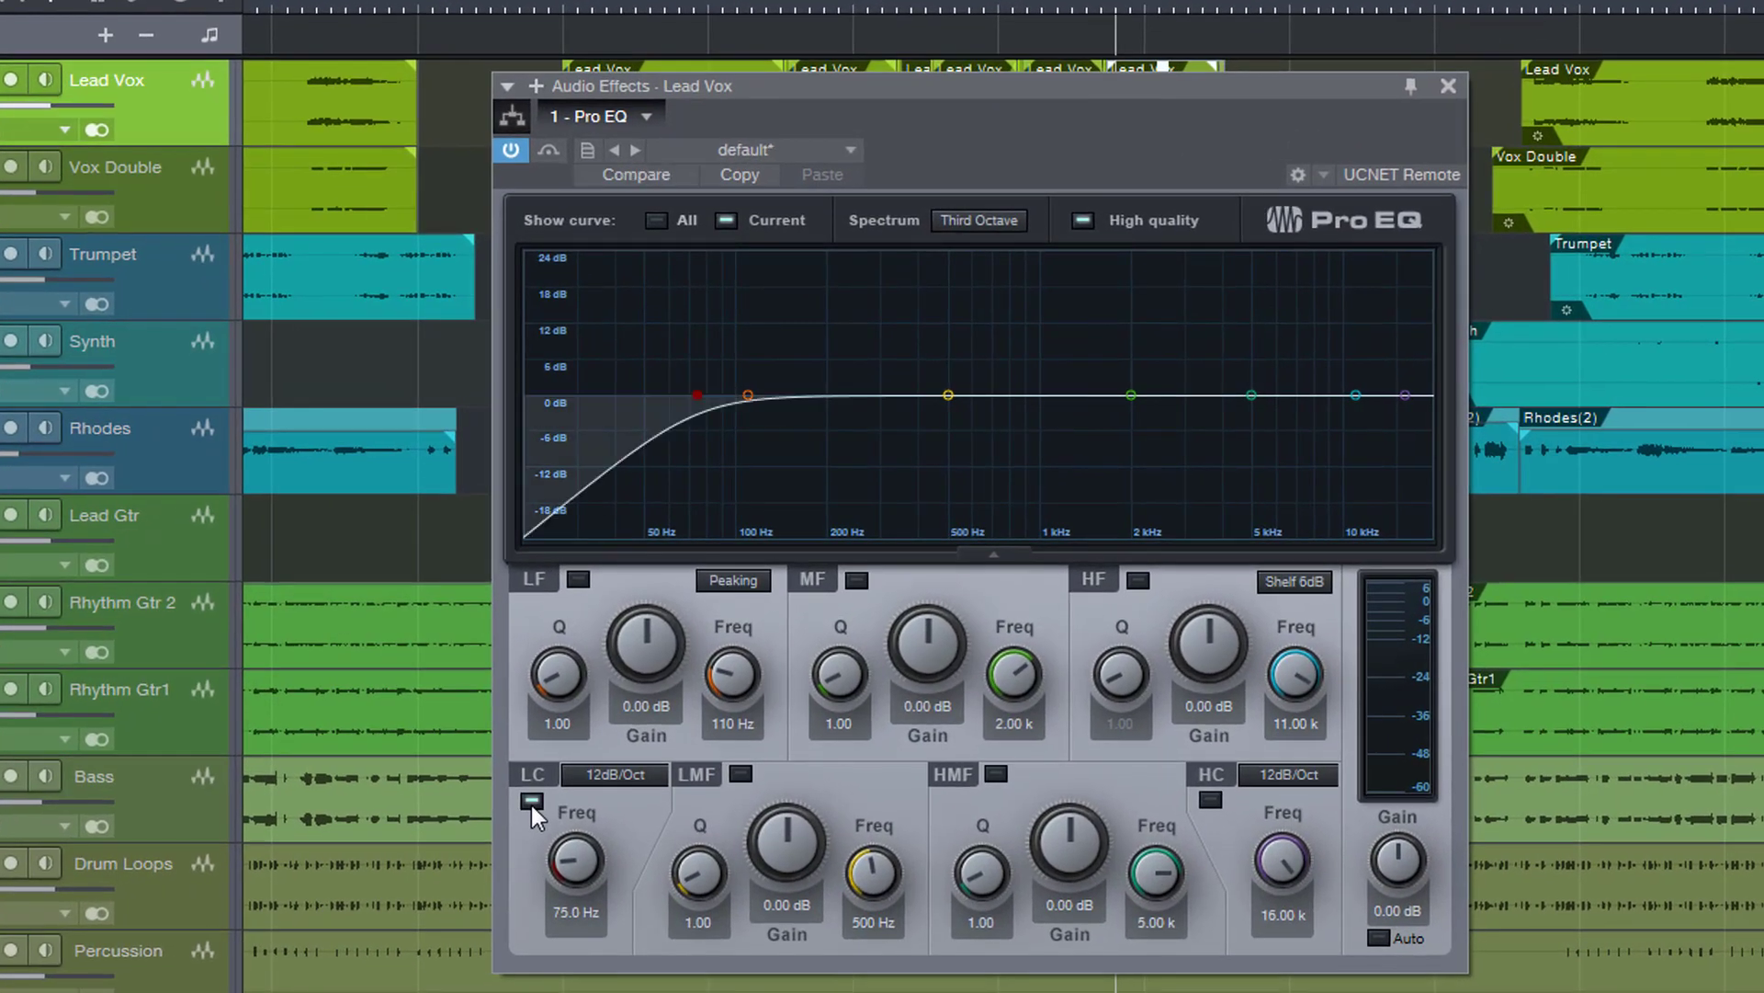
click(1212, 799)
drag(577, 854, 623, 805)
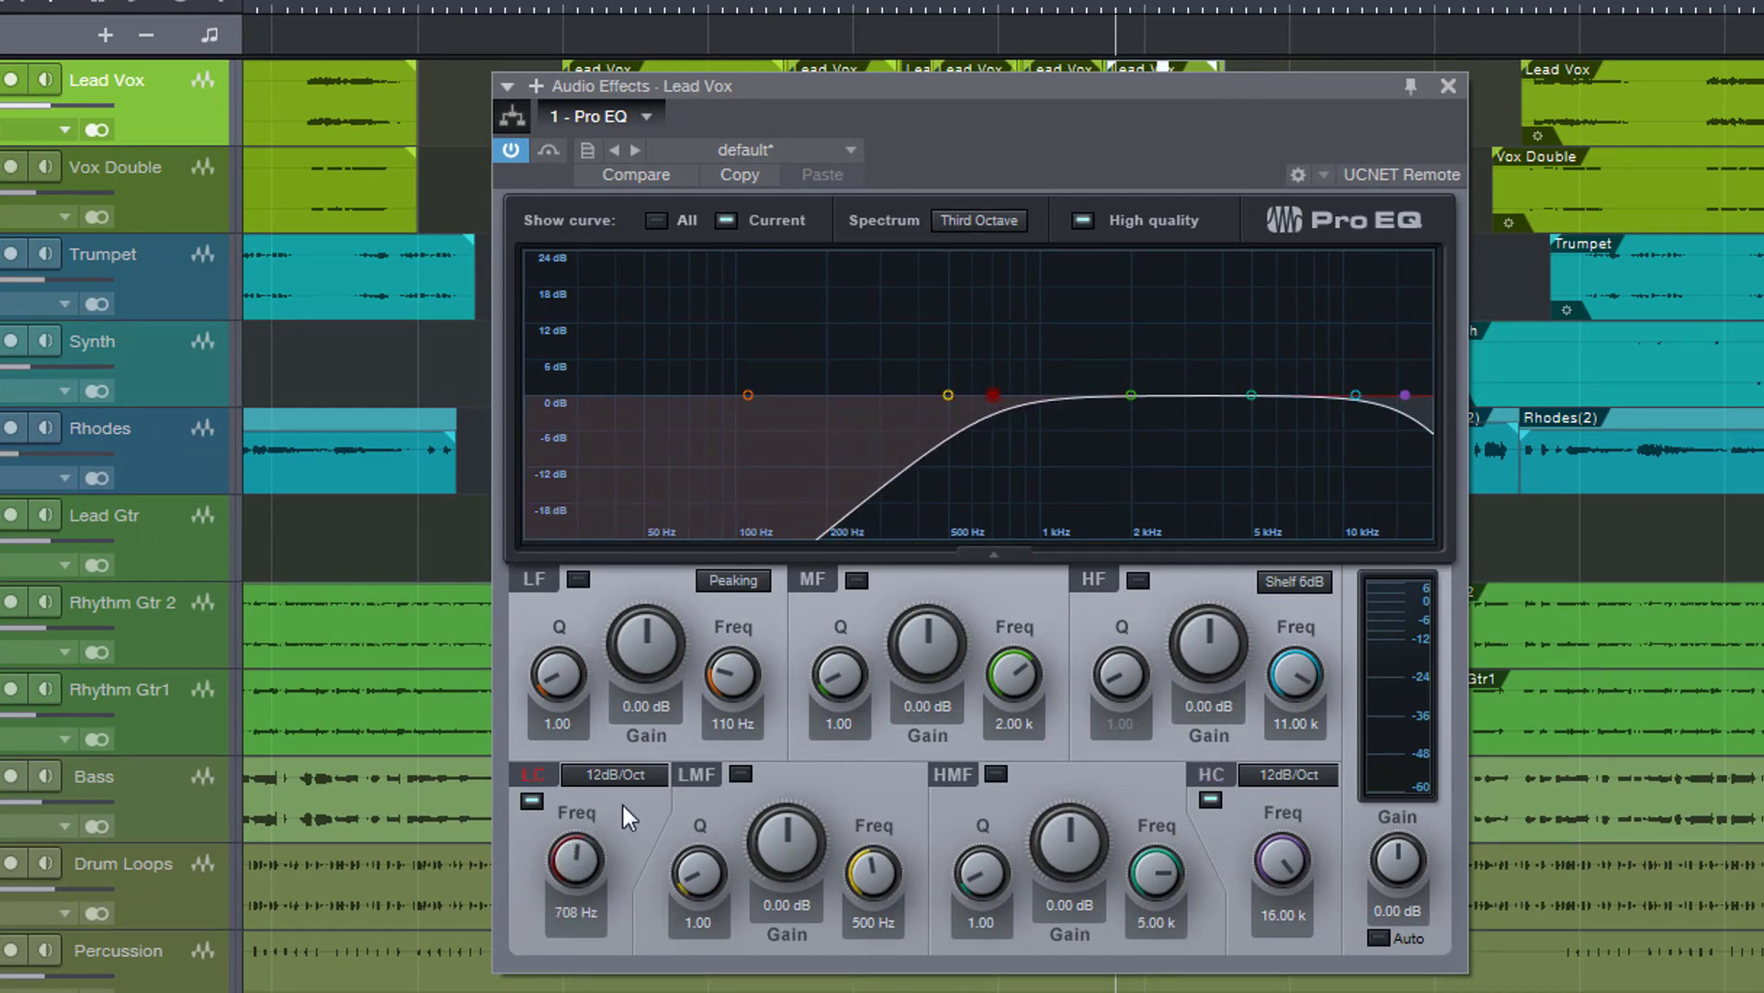
drag(1291, 864, 1252, 889)
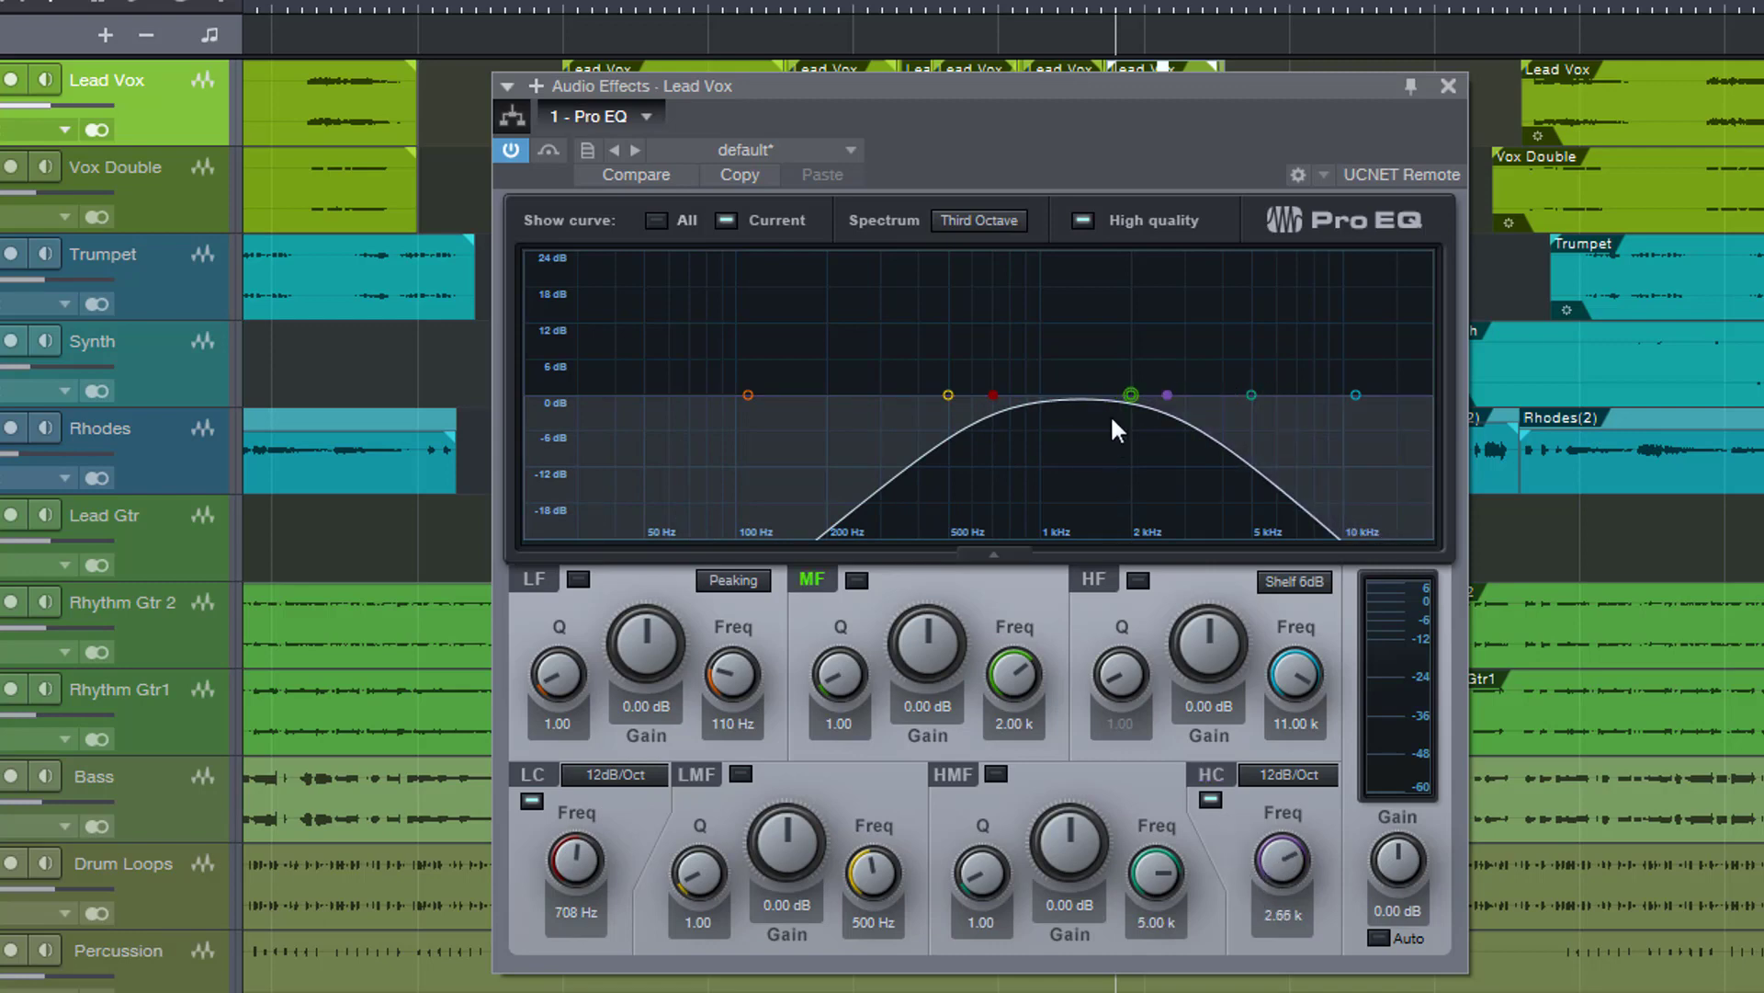
drag(1133, 395, 1097, 292)
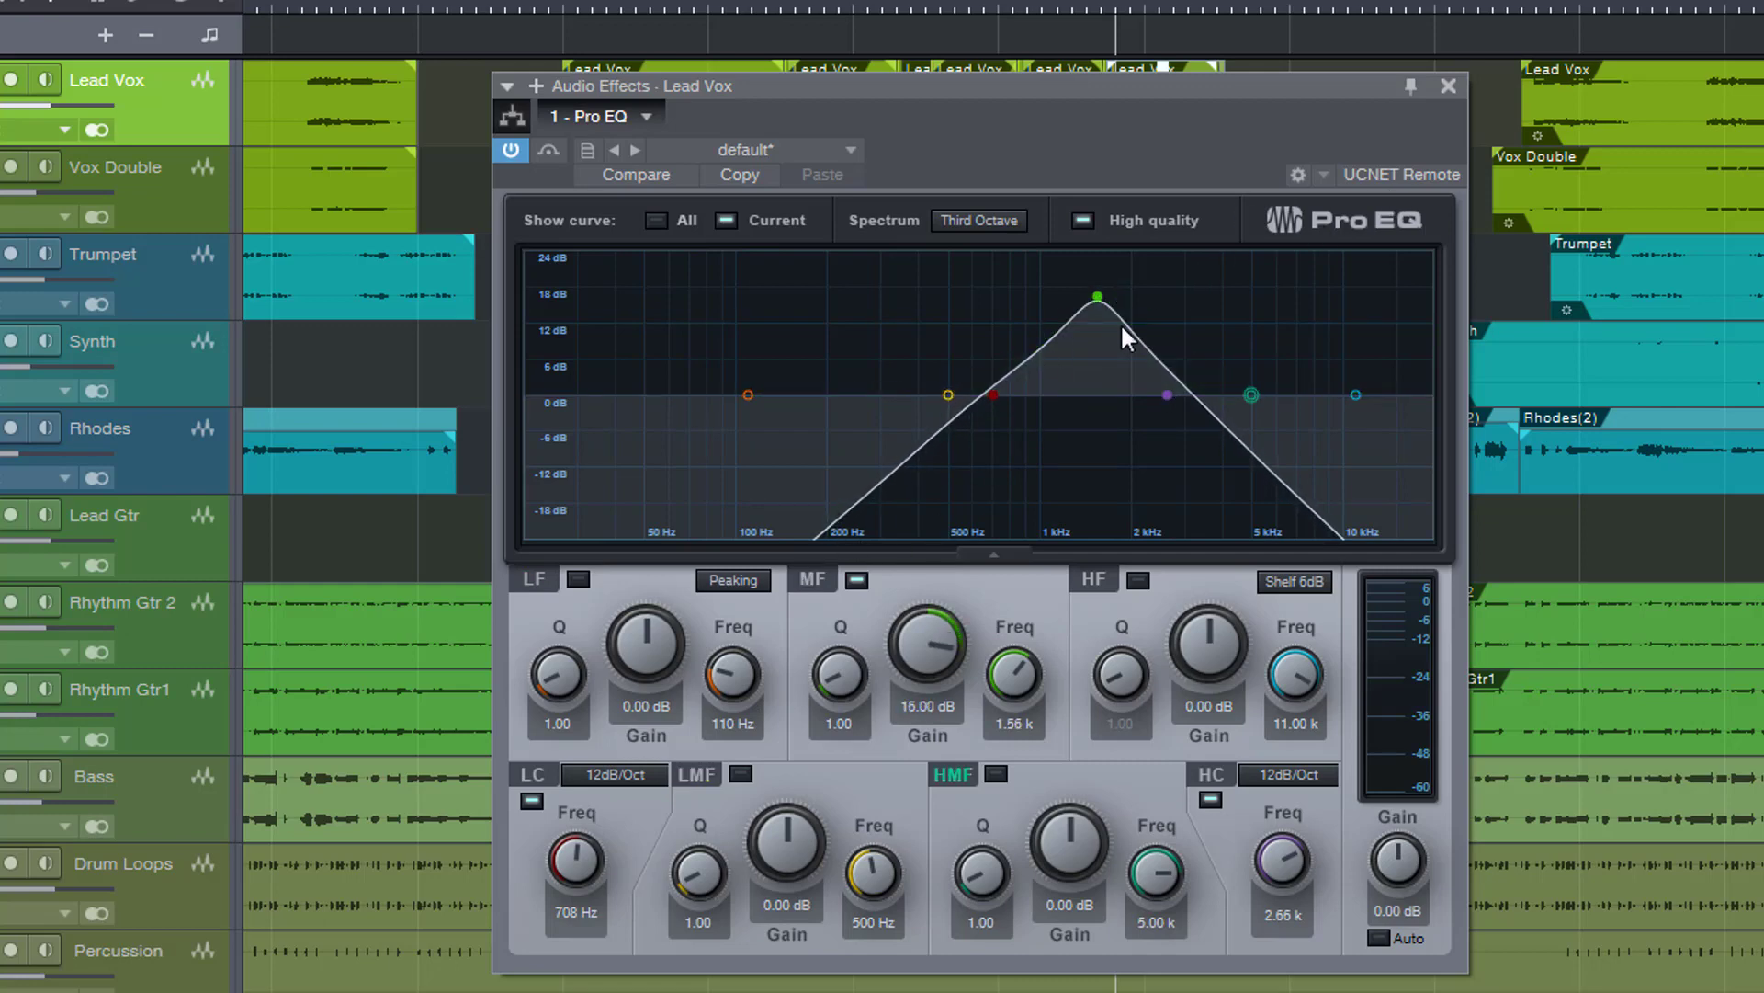
click(1448, 84)
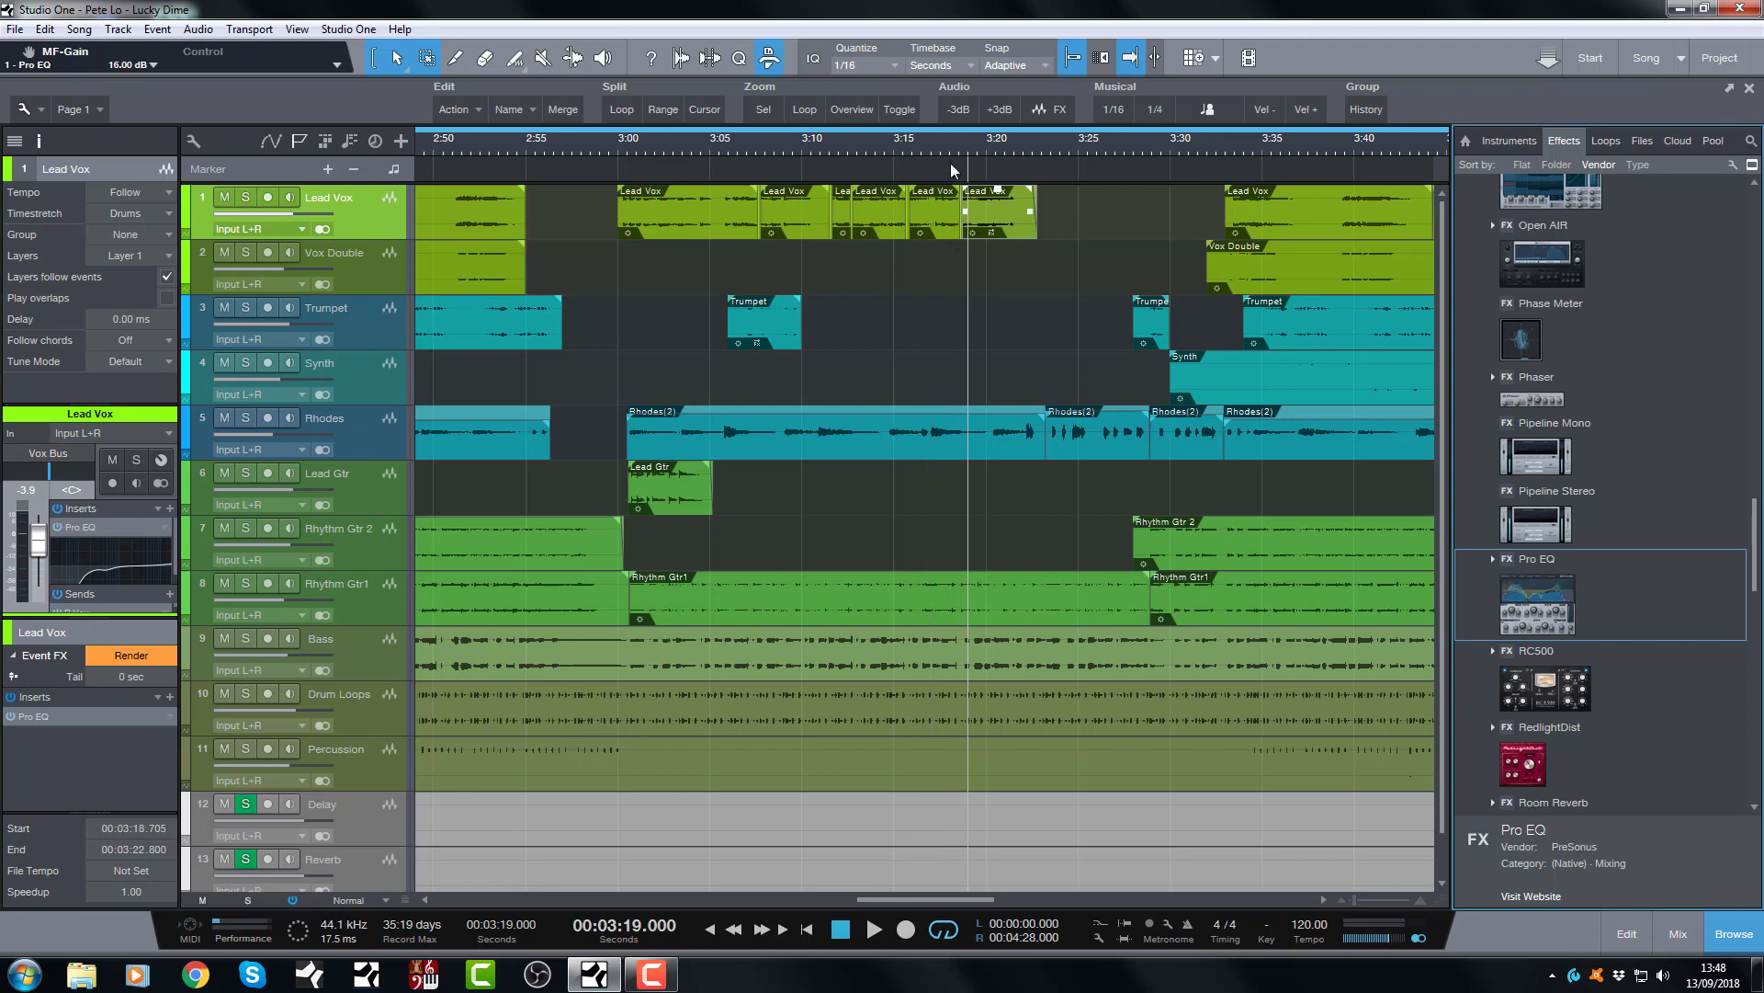
Step: Audition the equalized Lead Vox event in the mix, playing from 3:12 and again from 3:17
click(839, 141)
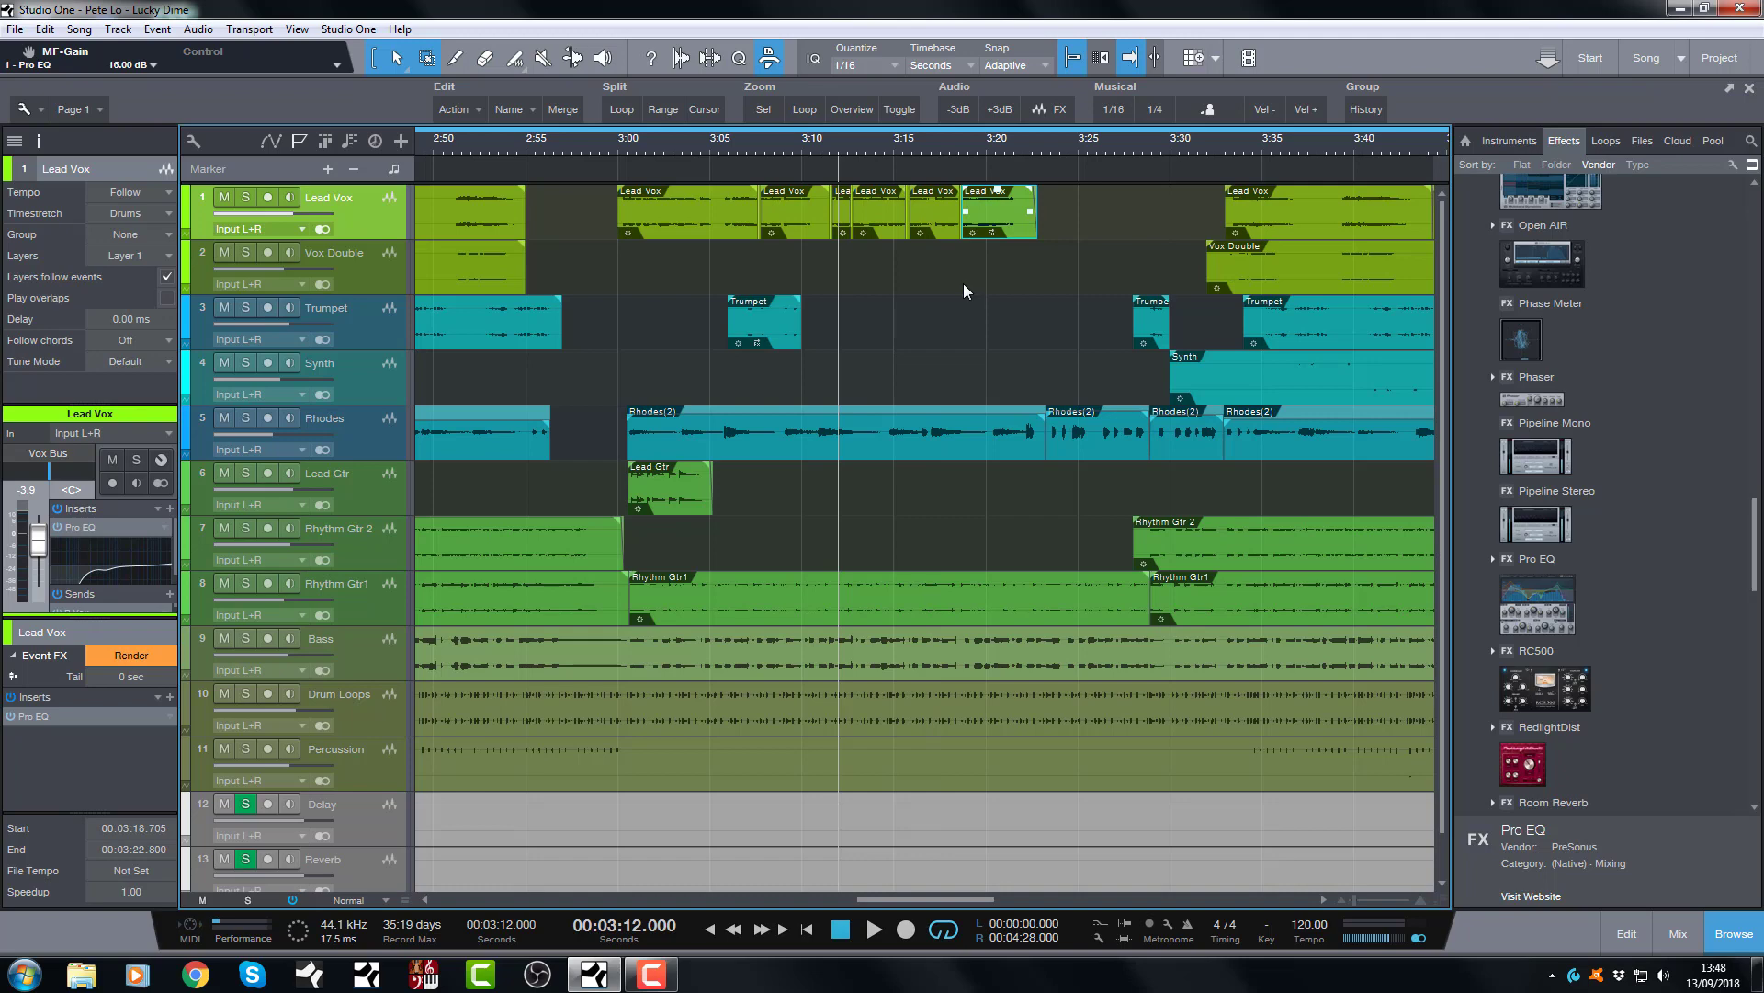
key(space)
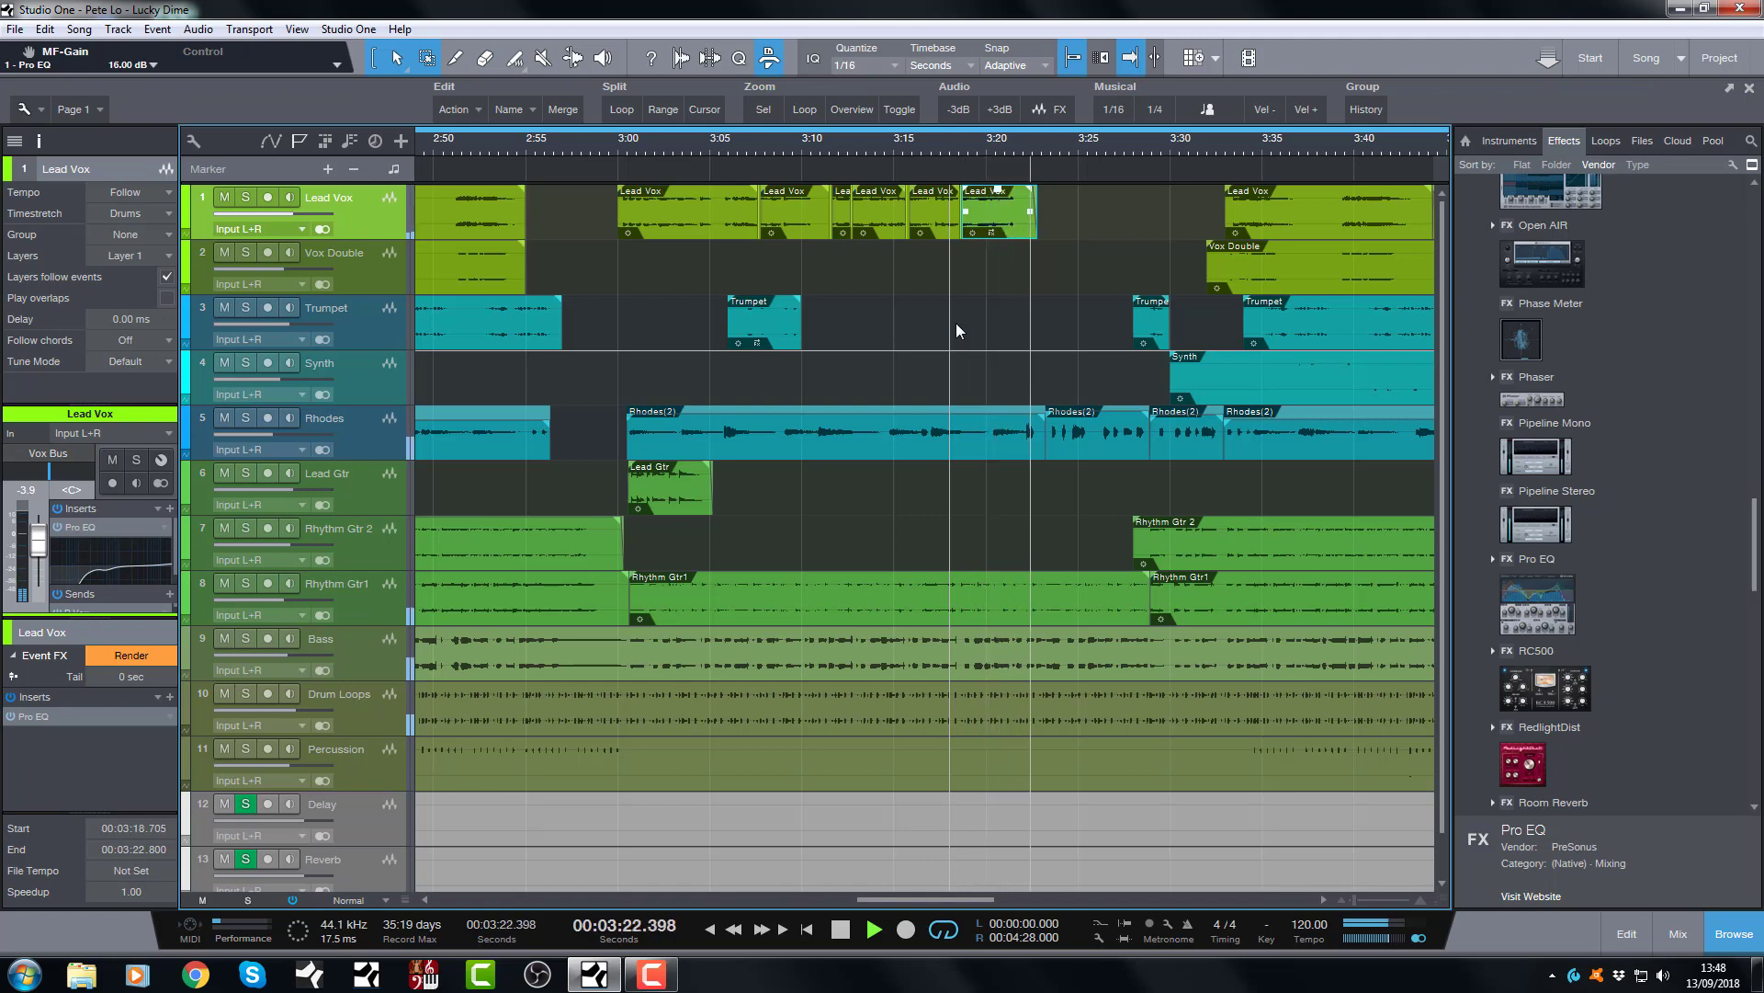
key(space)
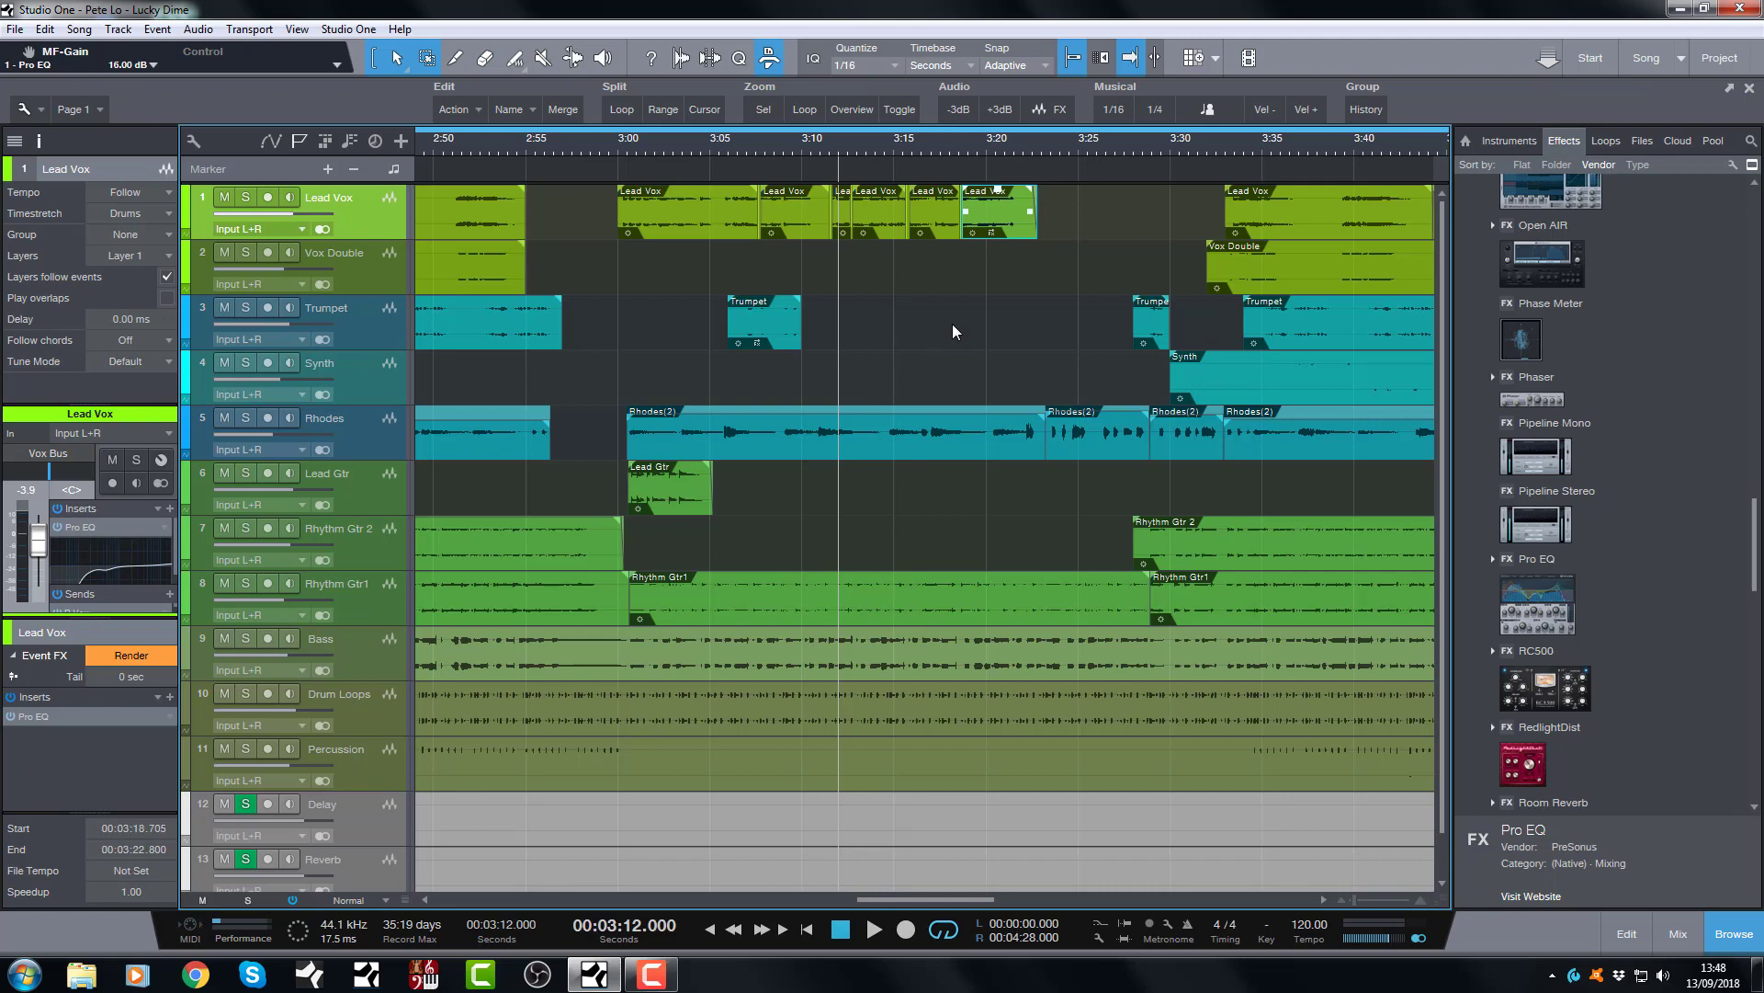
click(926, 137)
key(space)
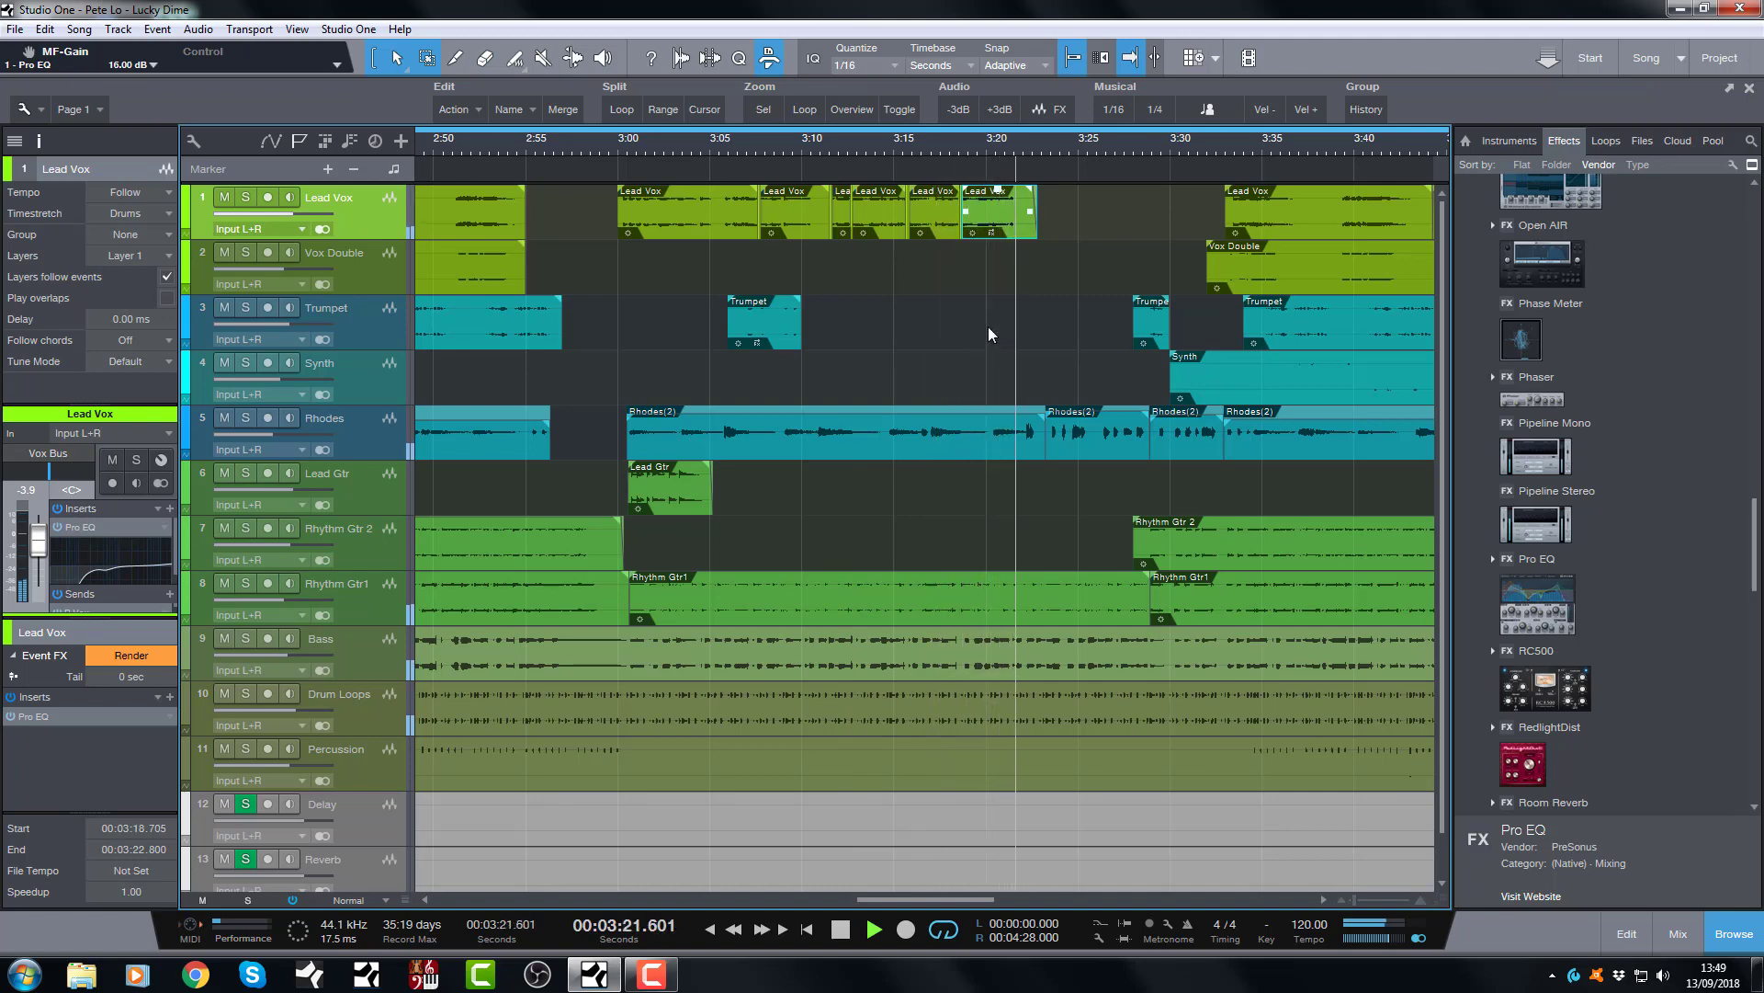
key(space)
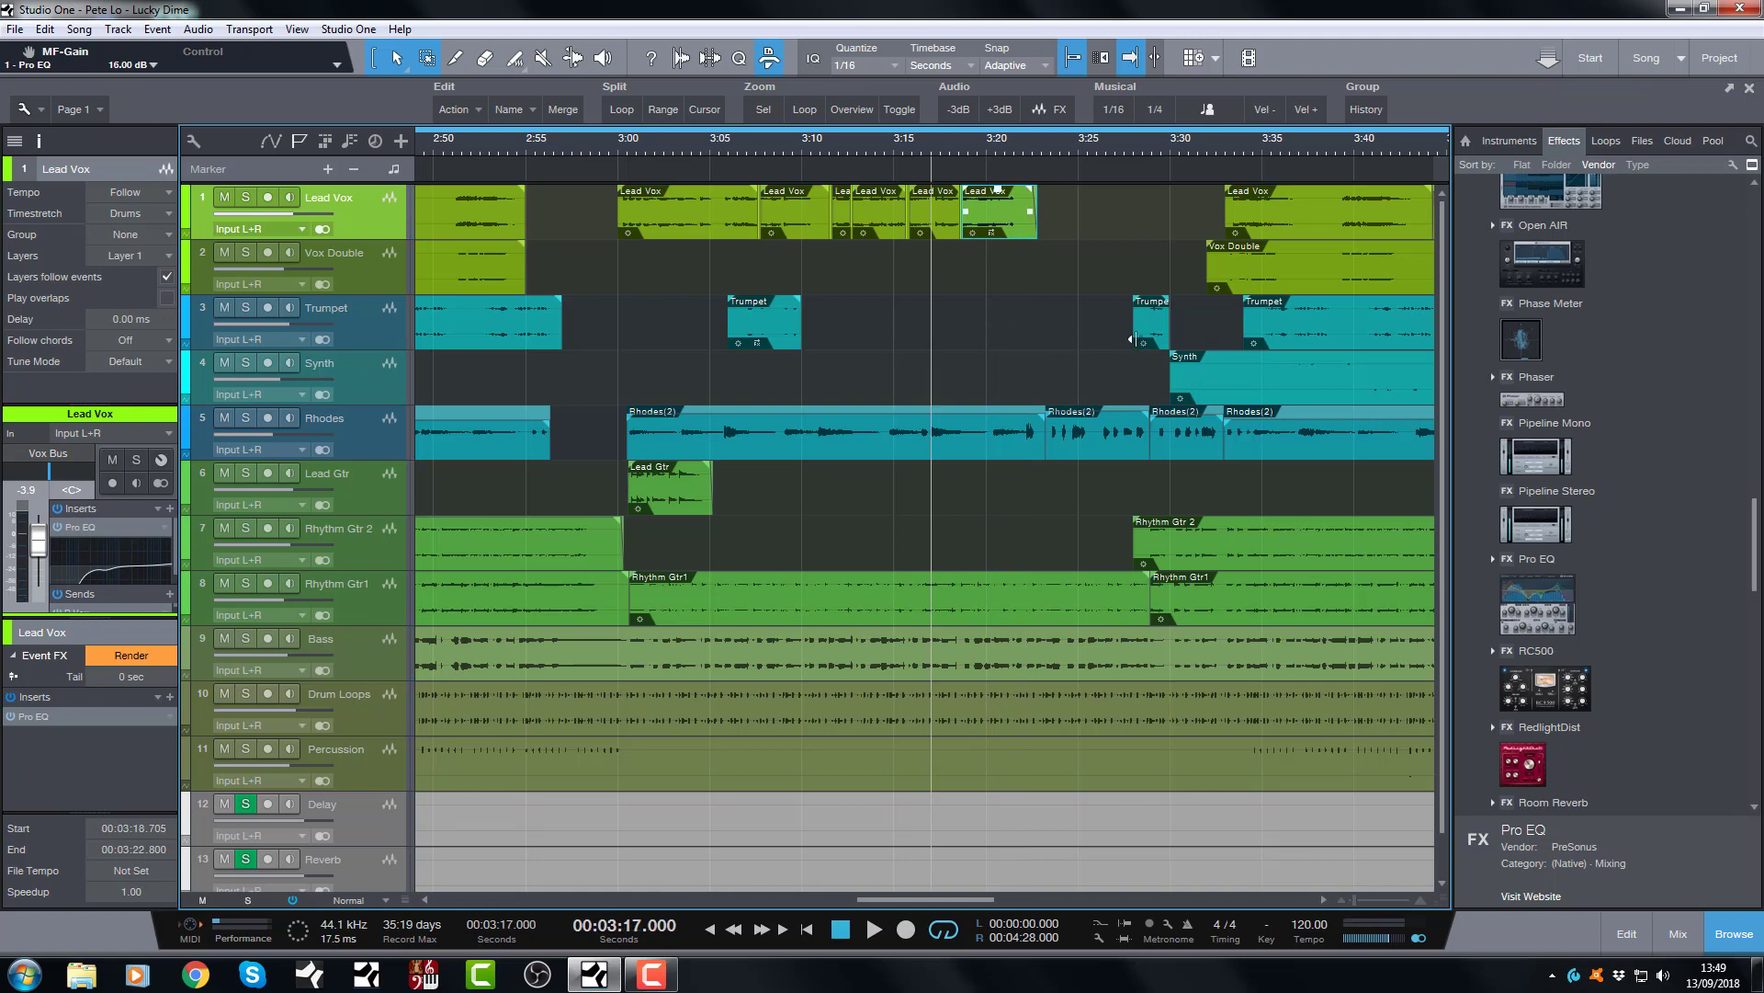
Step: Add the Softube Saturation Knob to the Lead Vox event's FX inserts after Pro EQ, and reposition its window
scroll(1617, 424, down, 3)
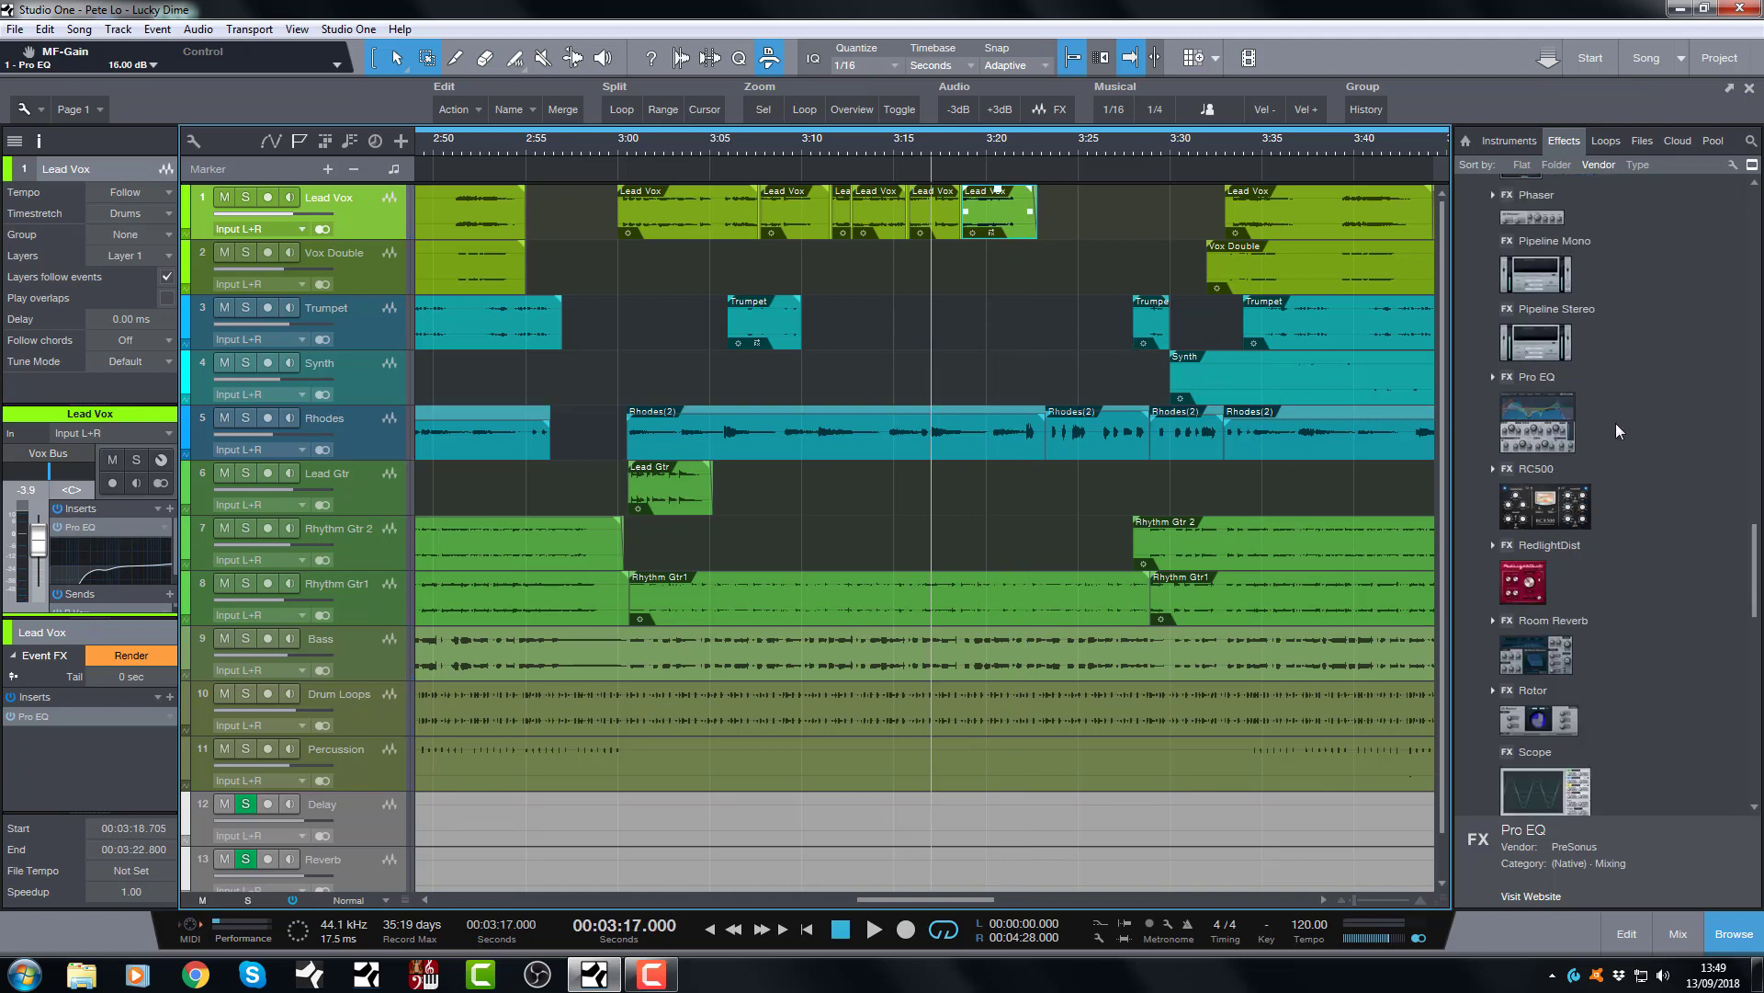
scroll(1616, 423, down, 10)
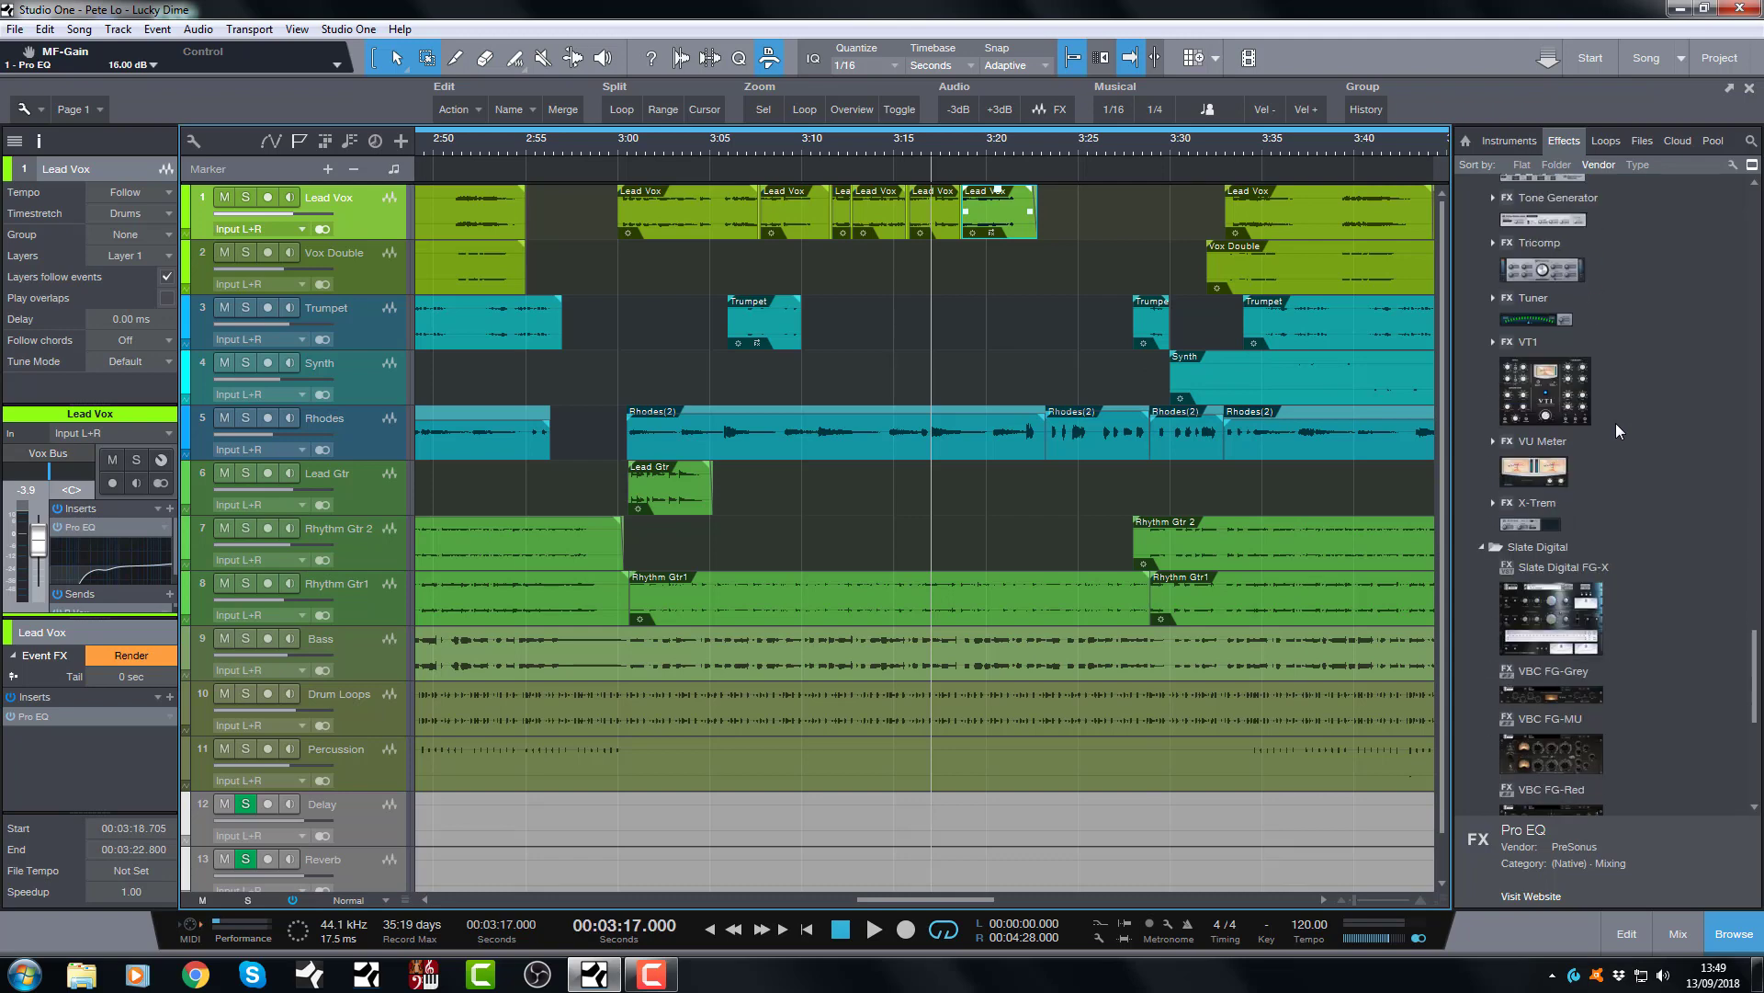
scroll(1616, 429, down, 2)
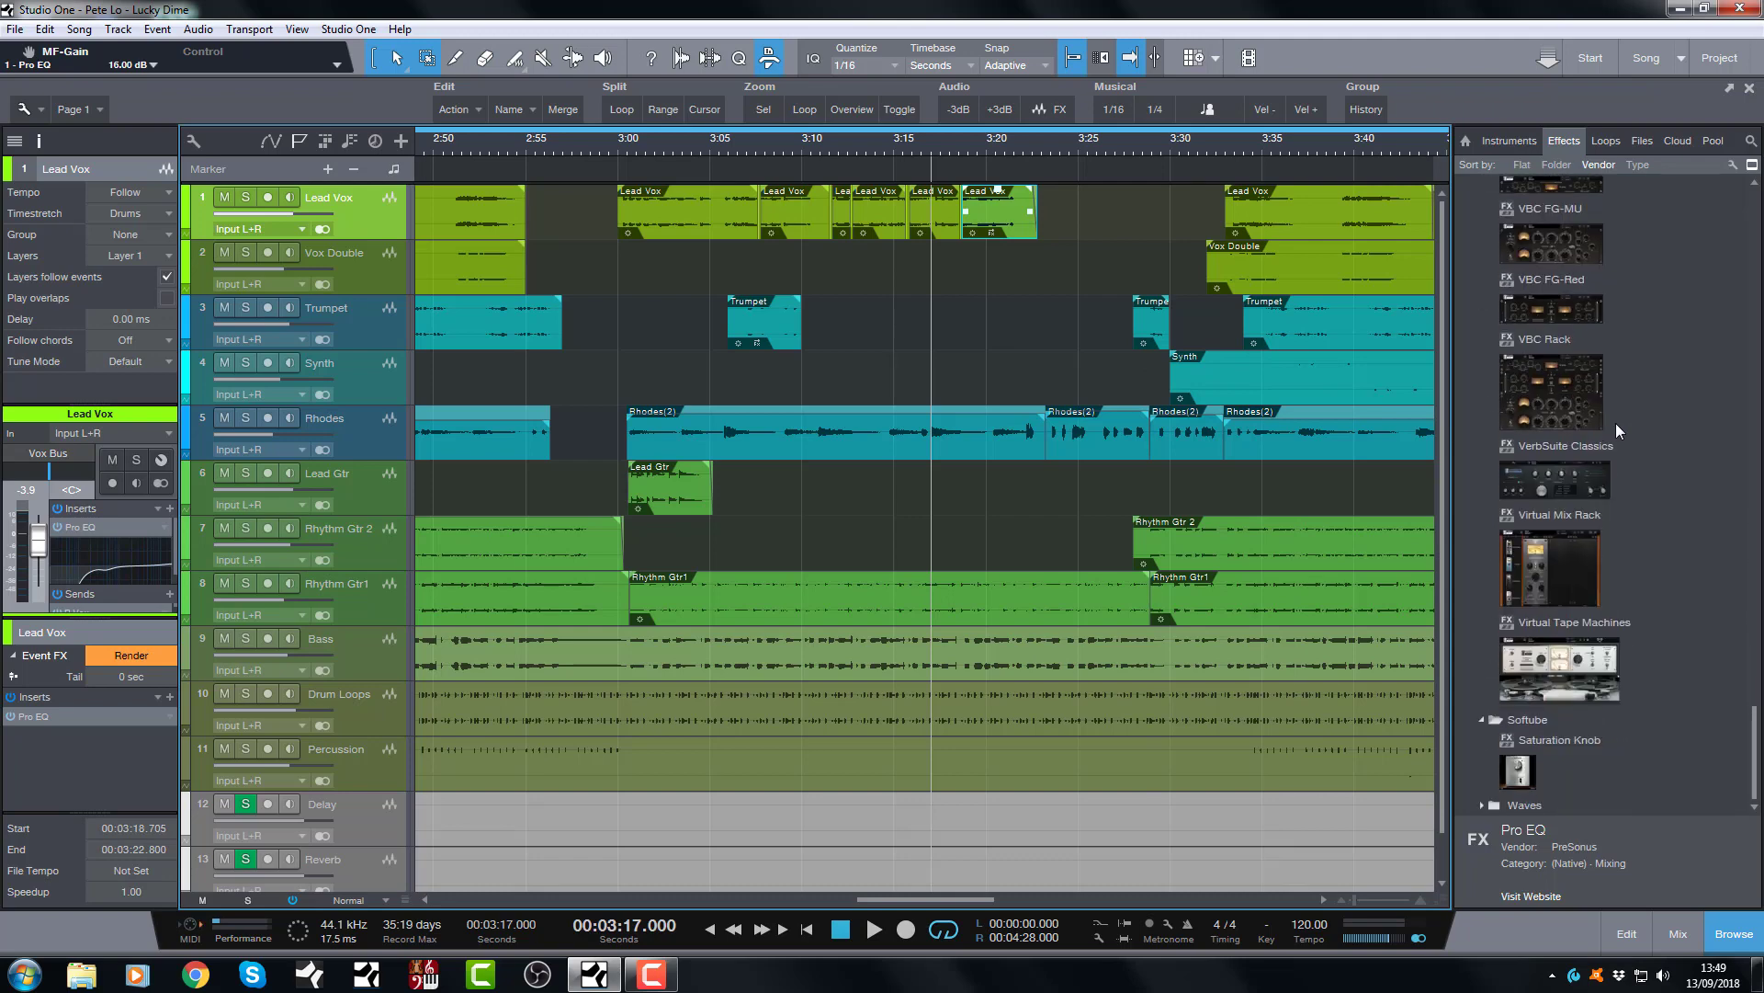
click(1518, 772)
drag(1518, 773, 82, 754)
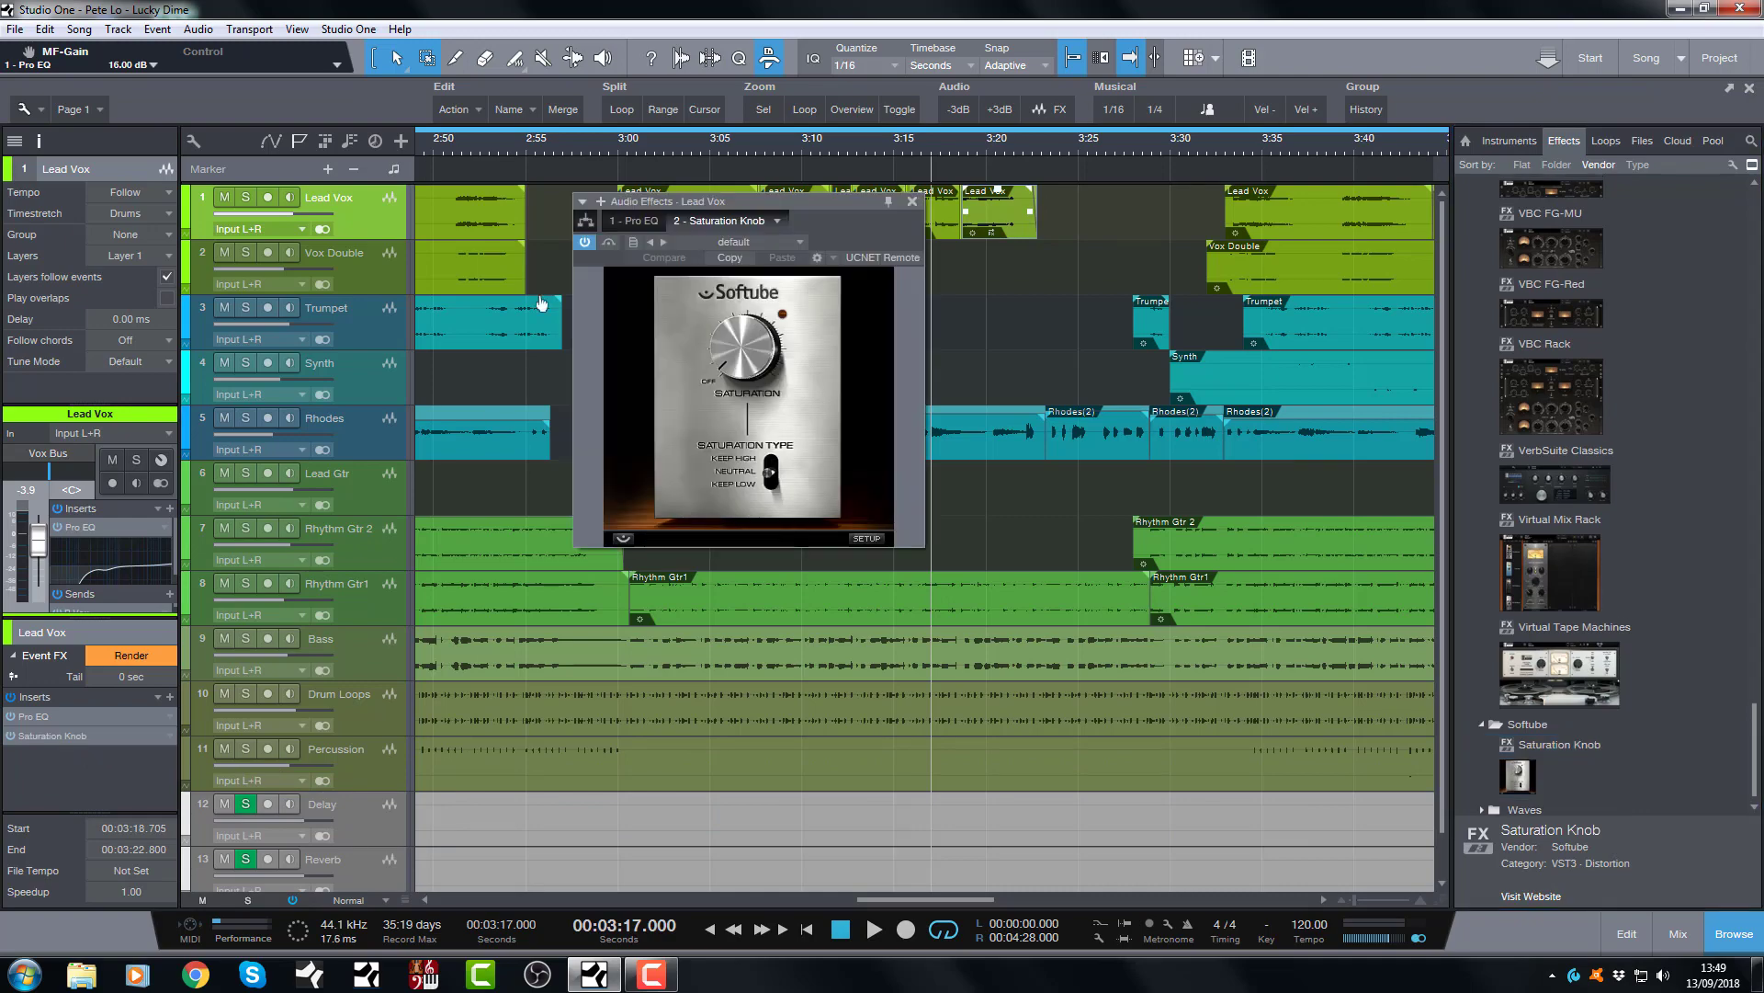
drag(741, 201, 912, 319)
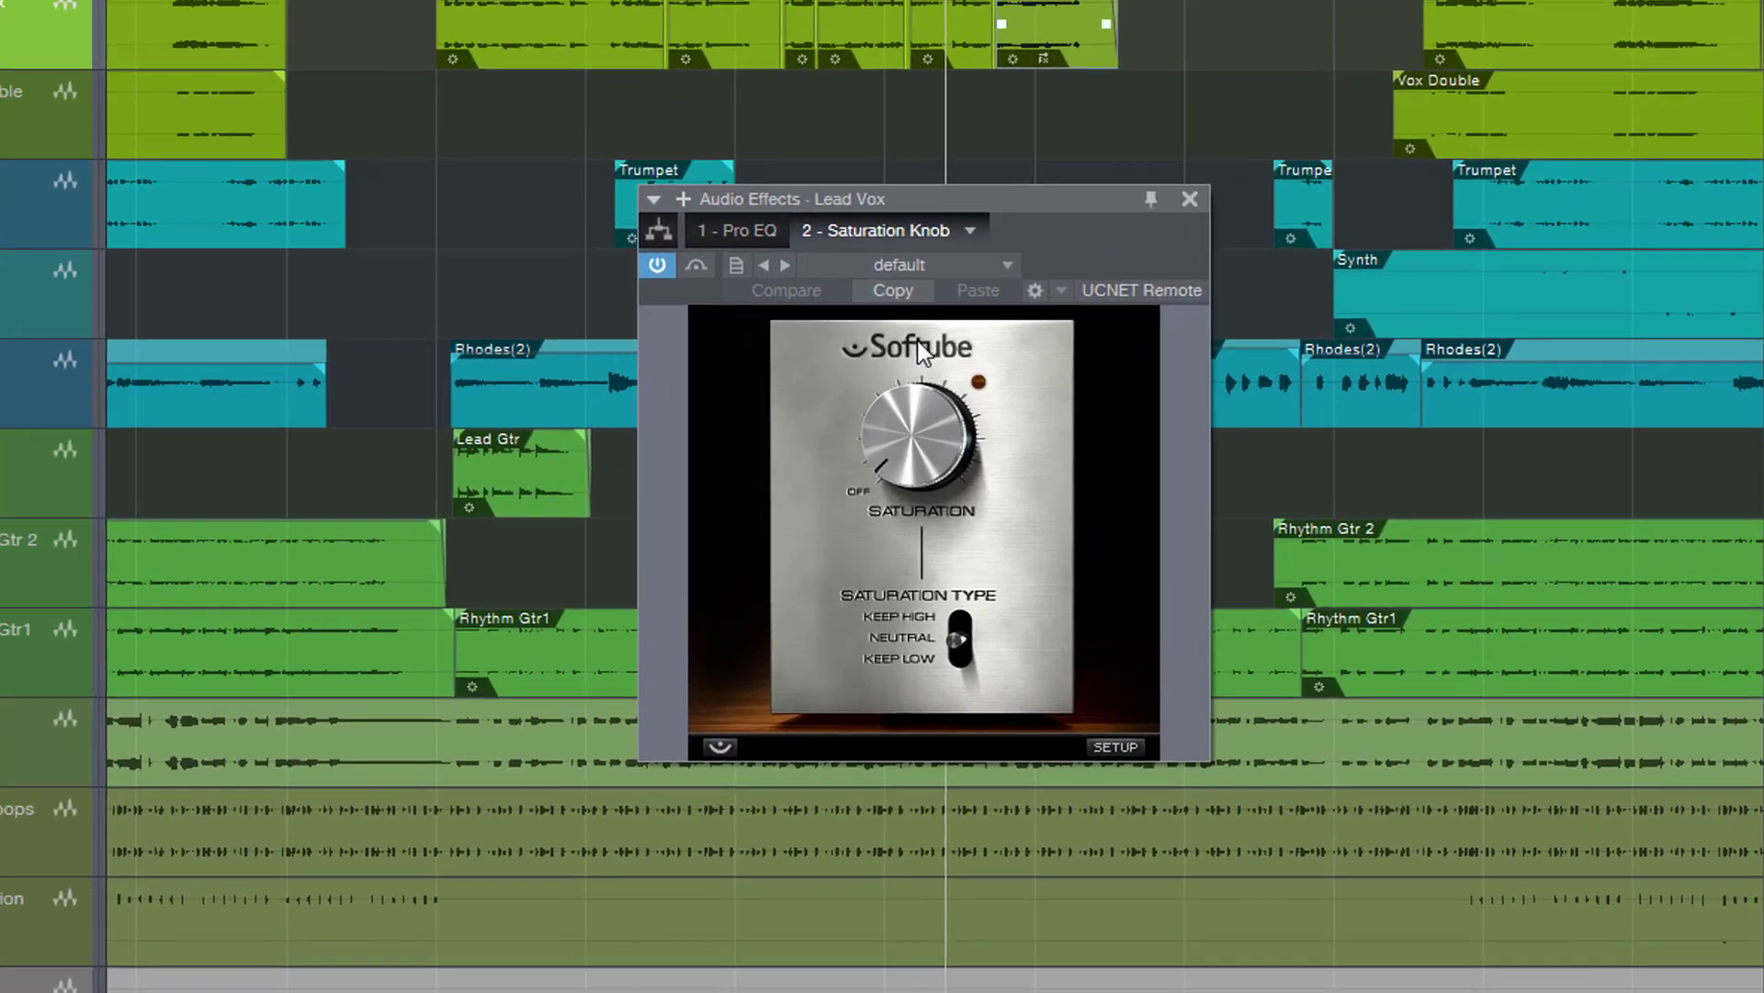
Step: Set the Saturation Knob's saturation to 5.6 with the neutral type, and close the plug-in window
mouse_move(911, 470)
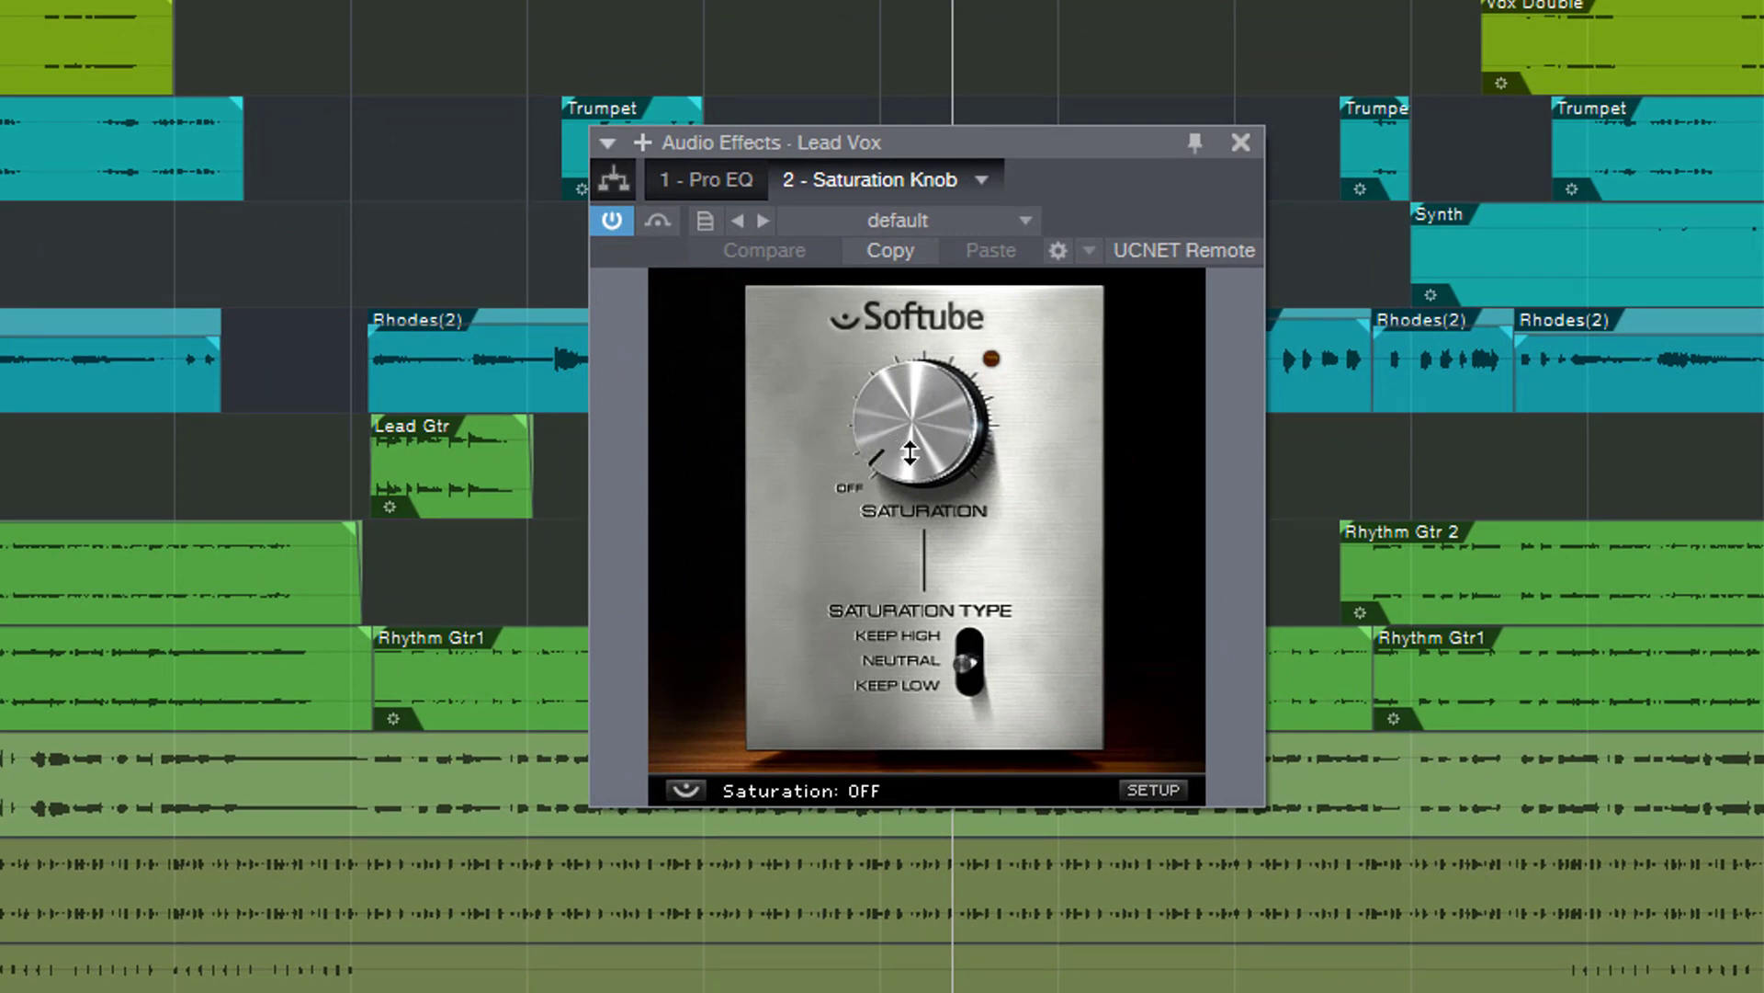
mouse_move(911, 453)
mouse_down()
mouse_move(911, 396)
mouse_move(887, 472)
mouse_up()
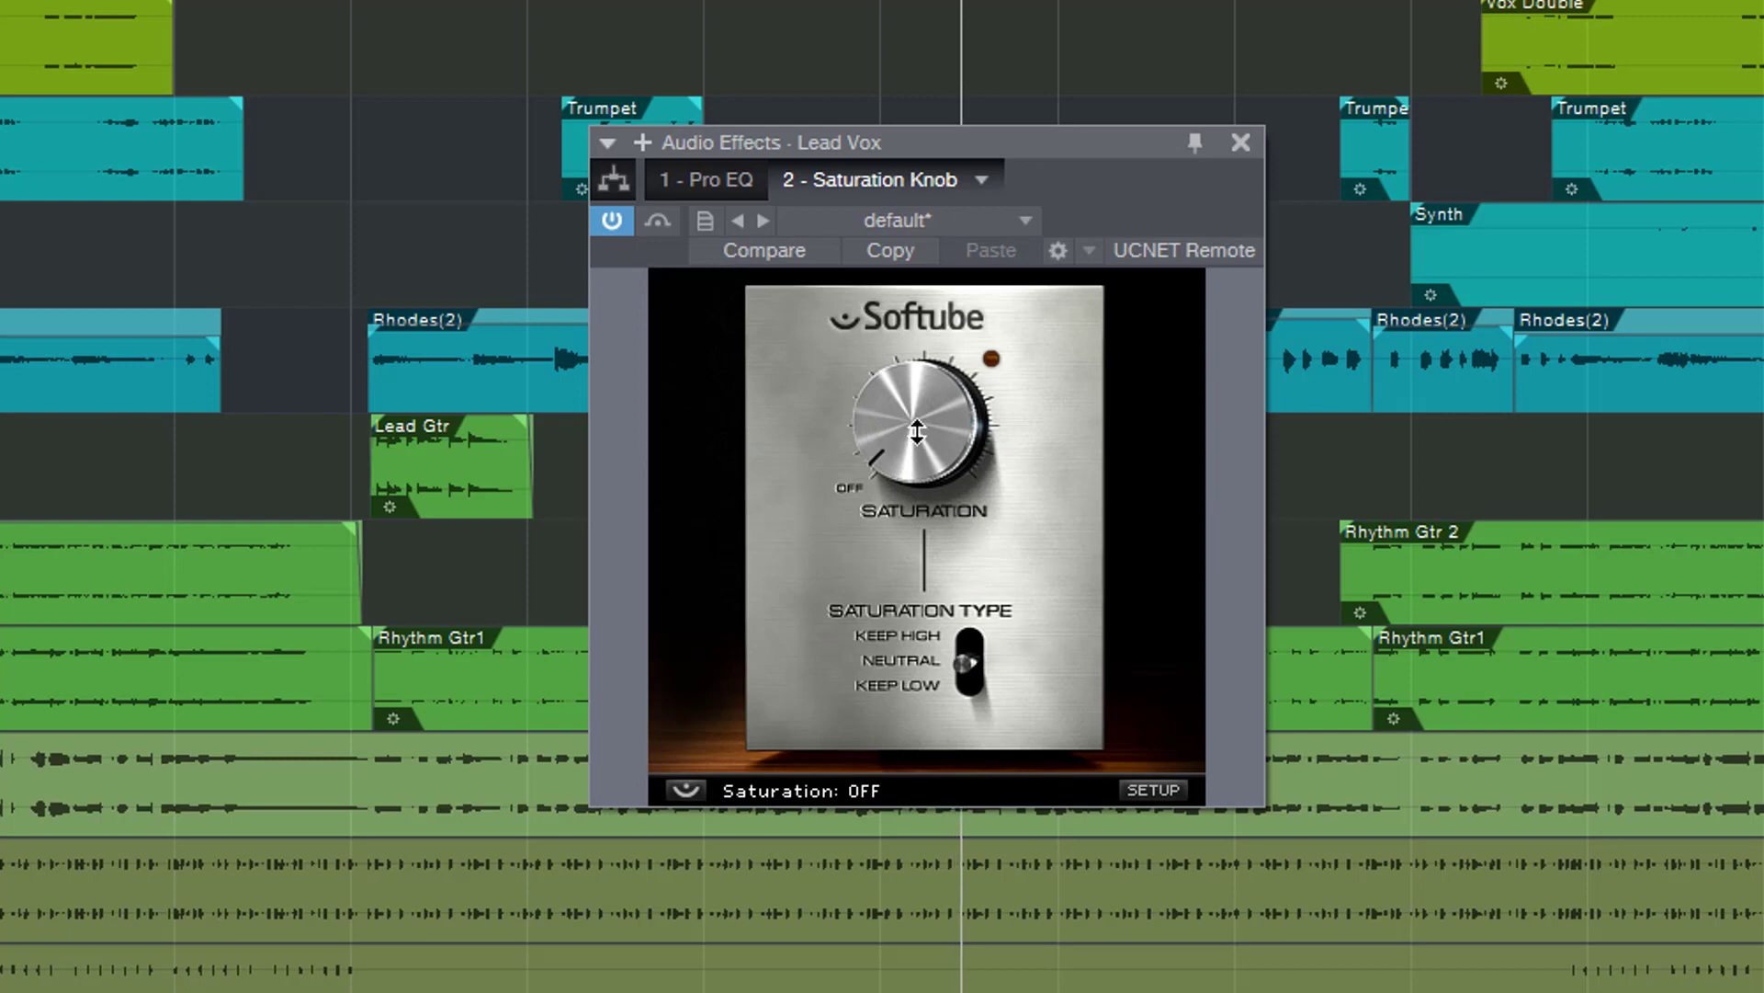
drag(917, 430, 948, 286)
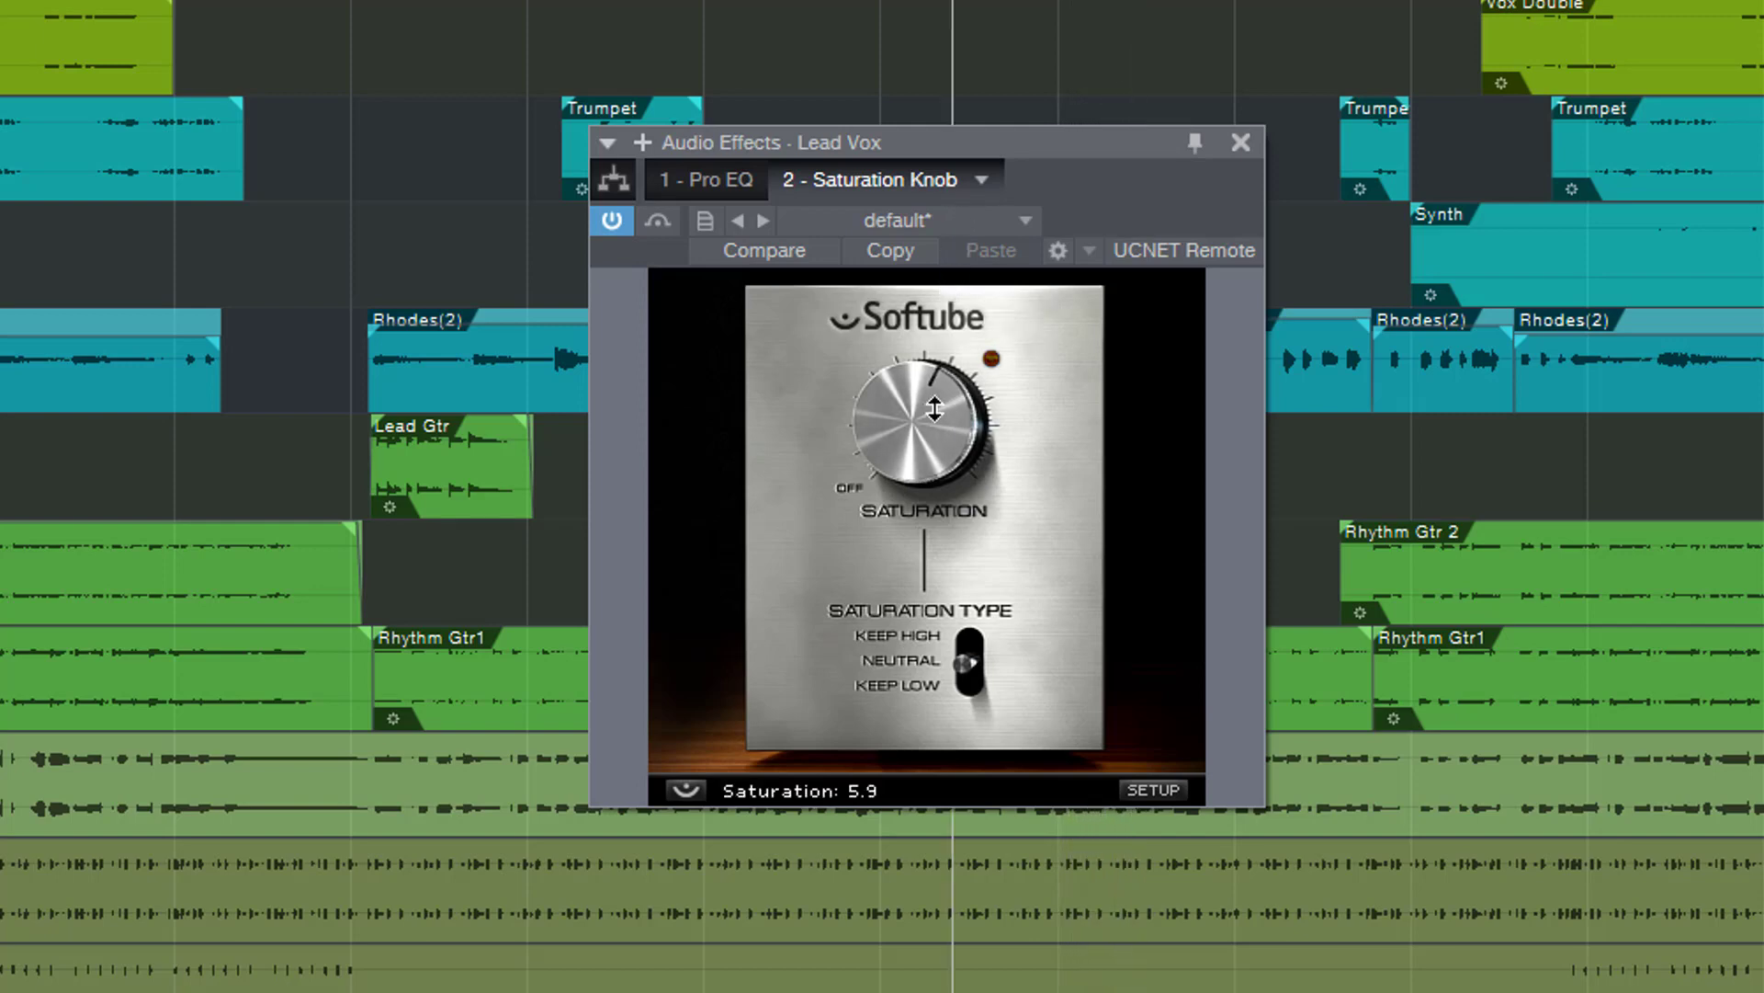
drag(934, 415, 934, 423)
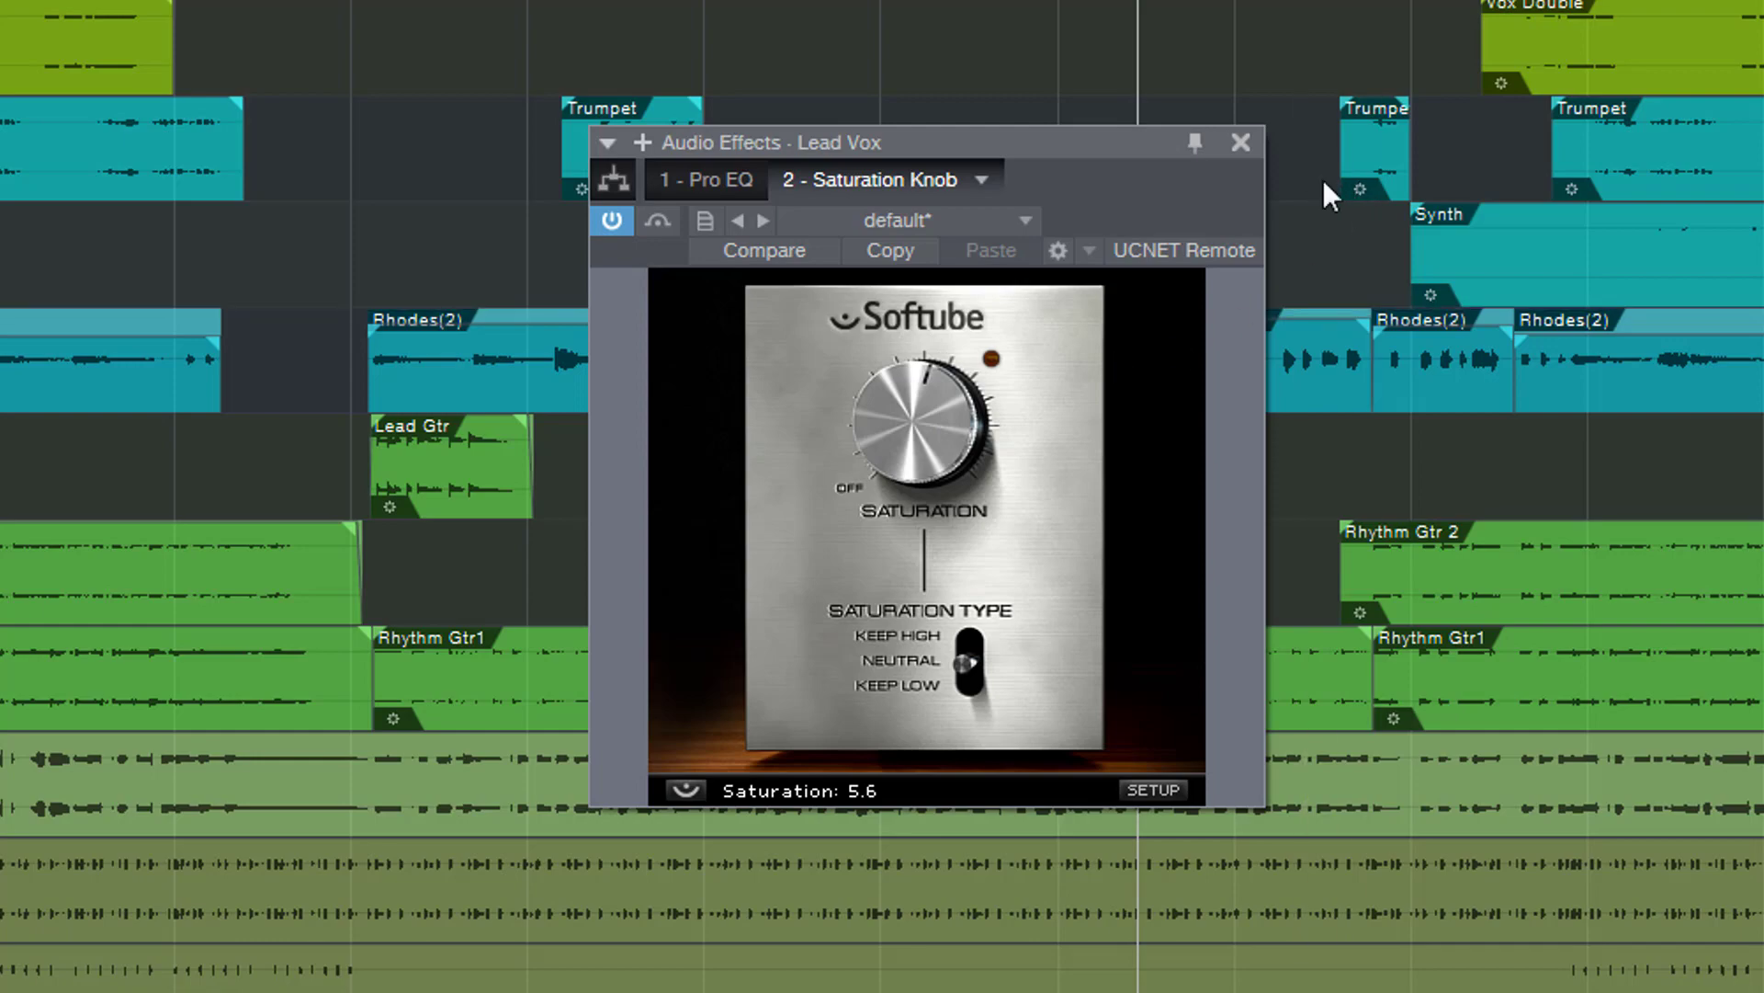
click(1240, 141)
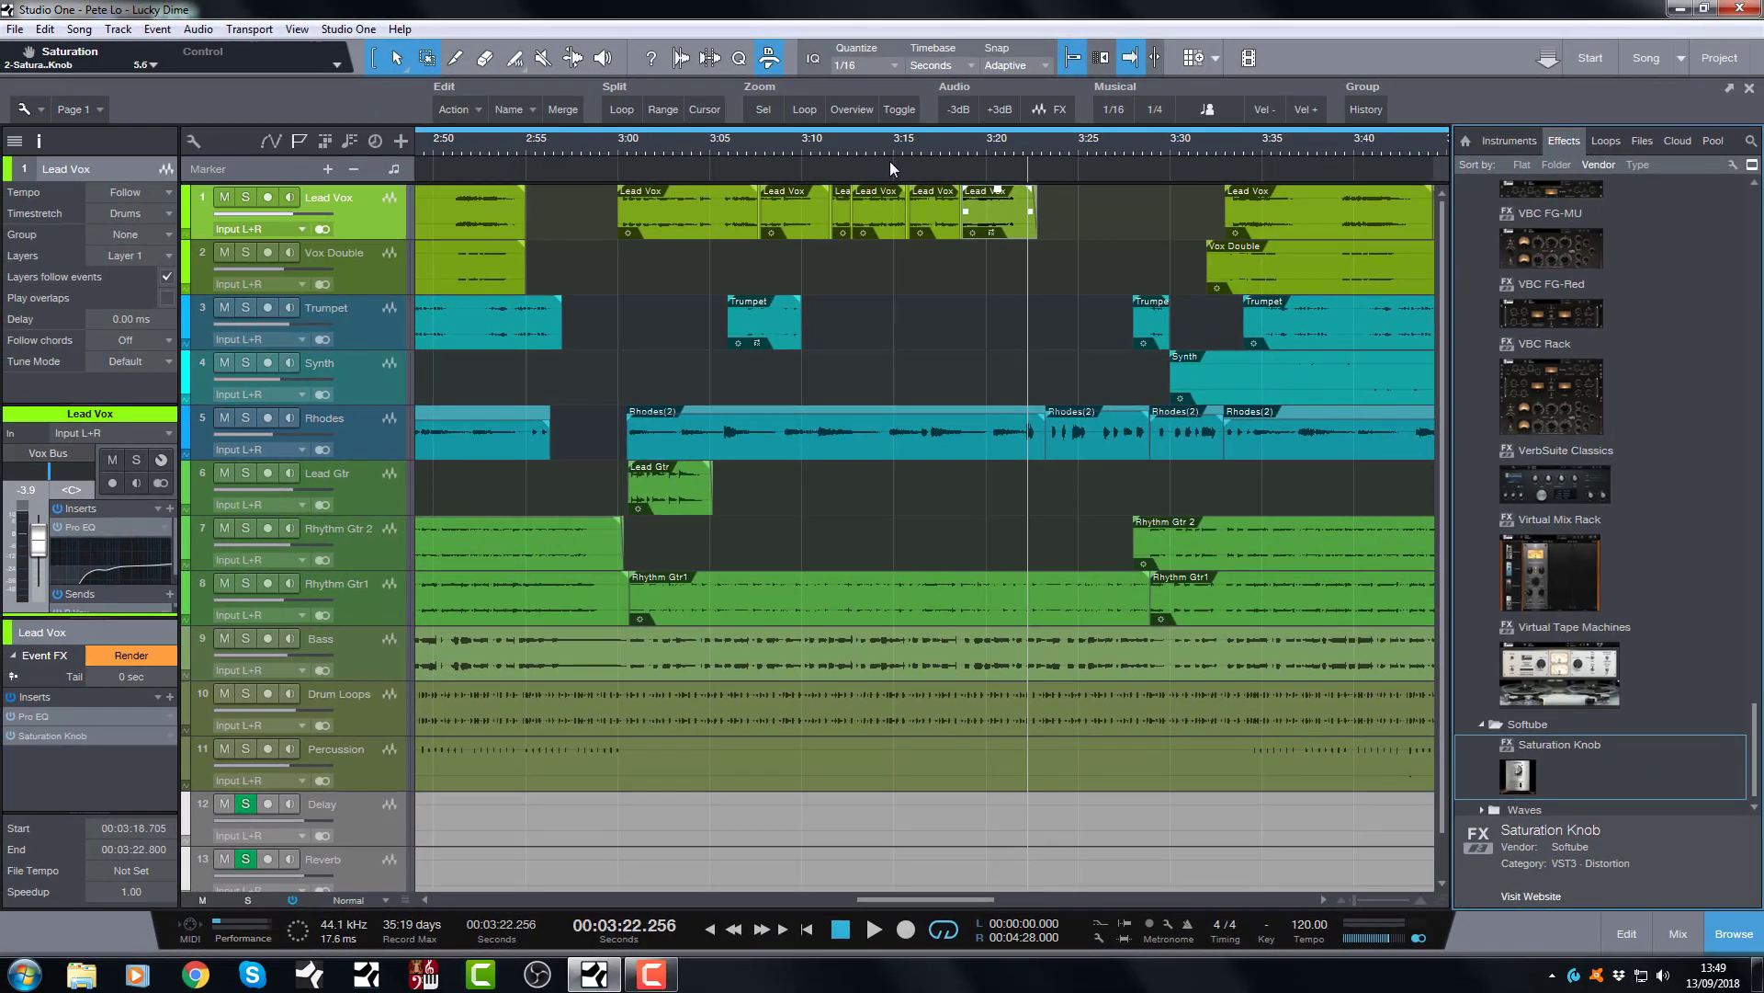
Step: Play the song from 3:00 through the processed Lead Vox event, and move the playhead to 3:33
click(613, 144)
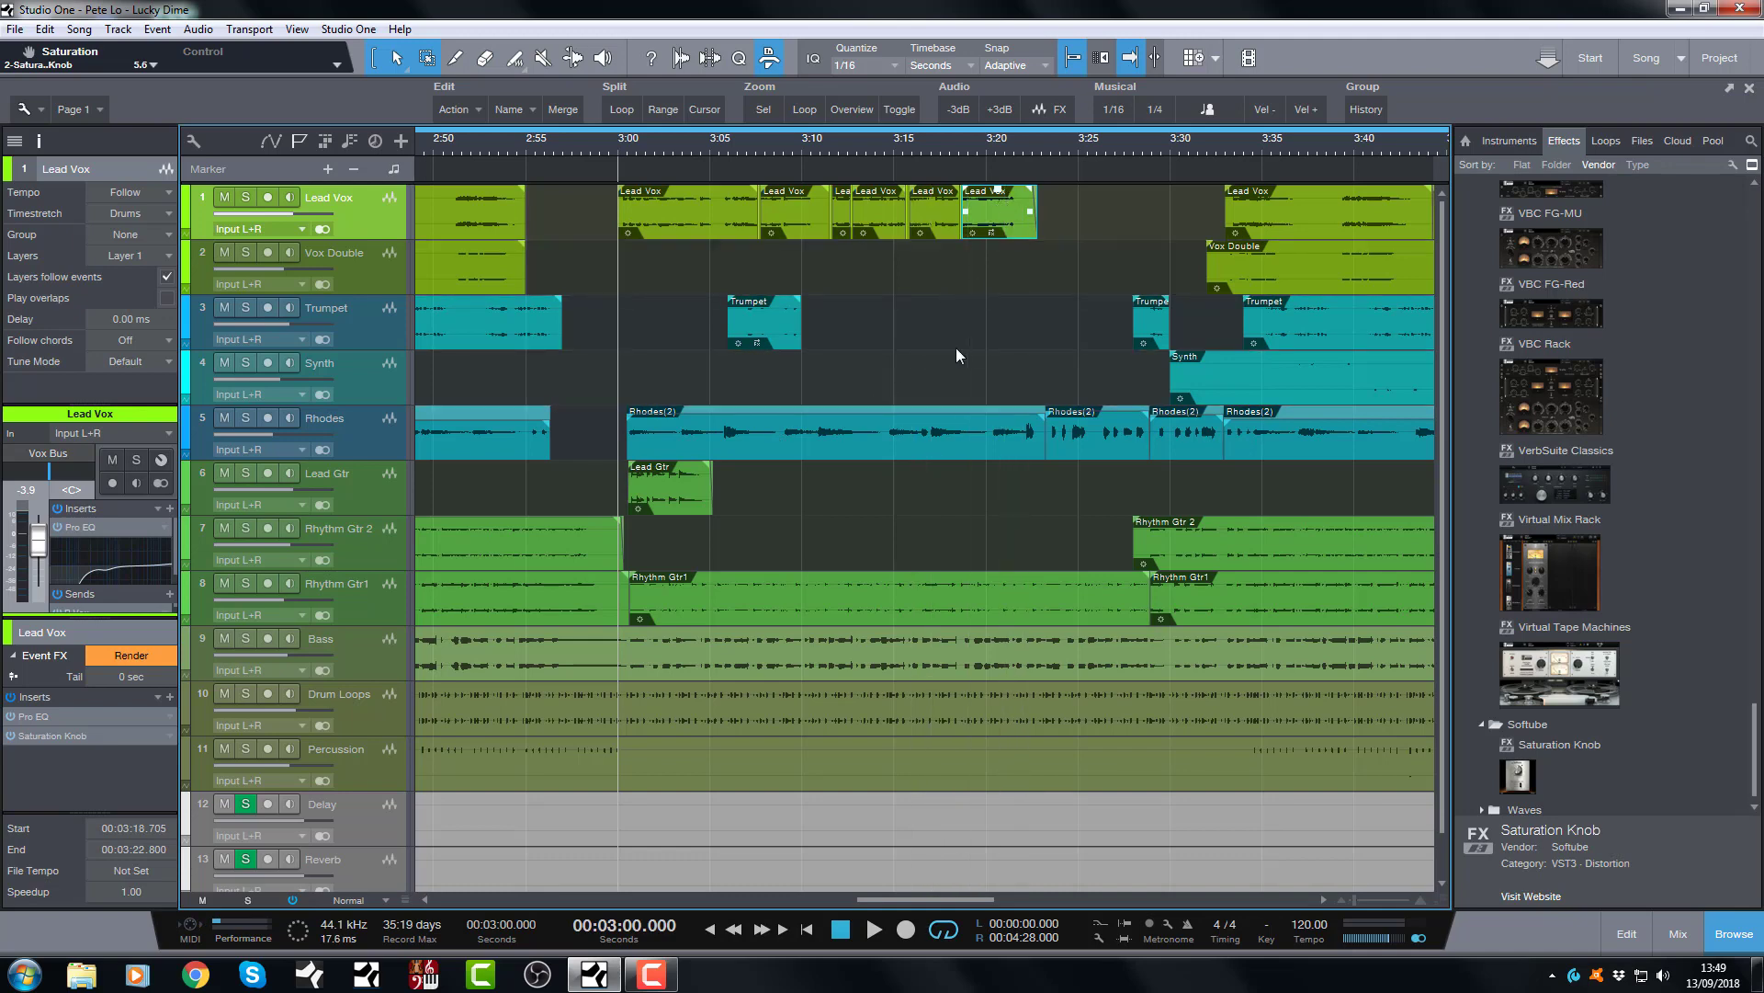
key(space)
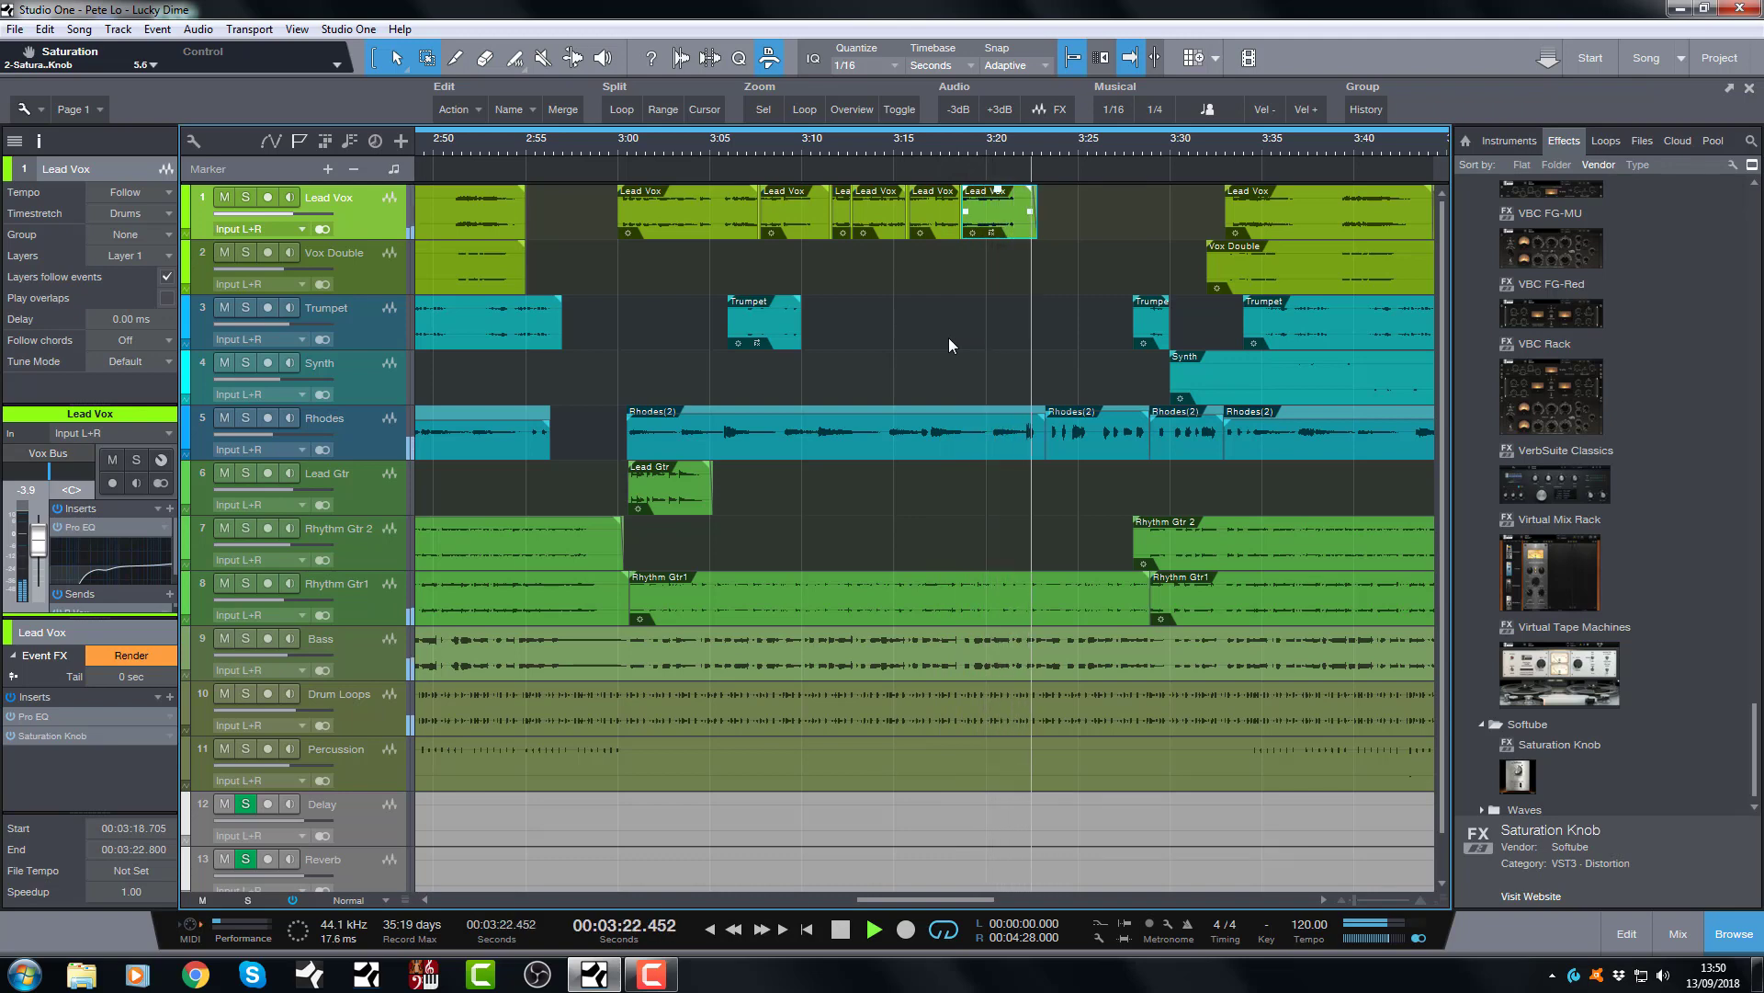
key(space)
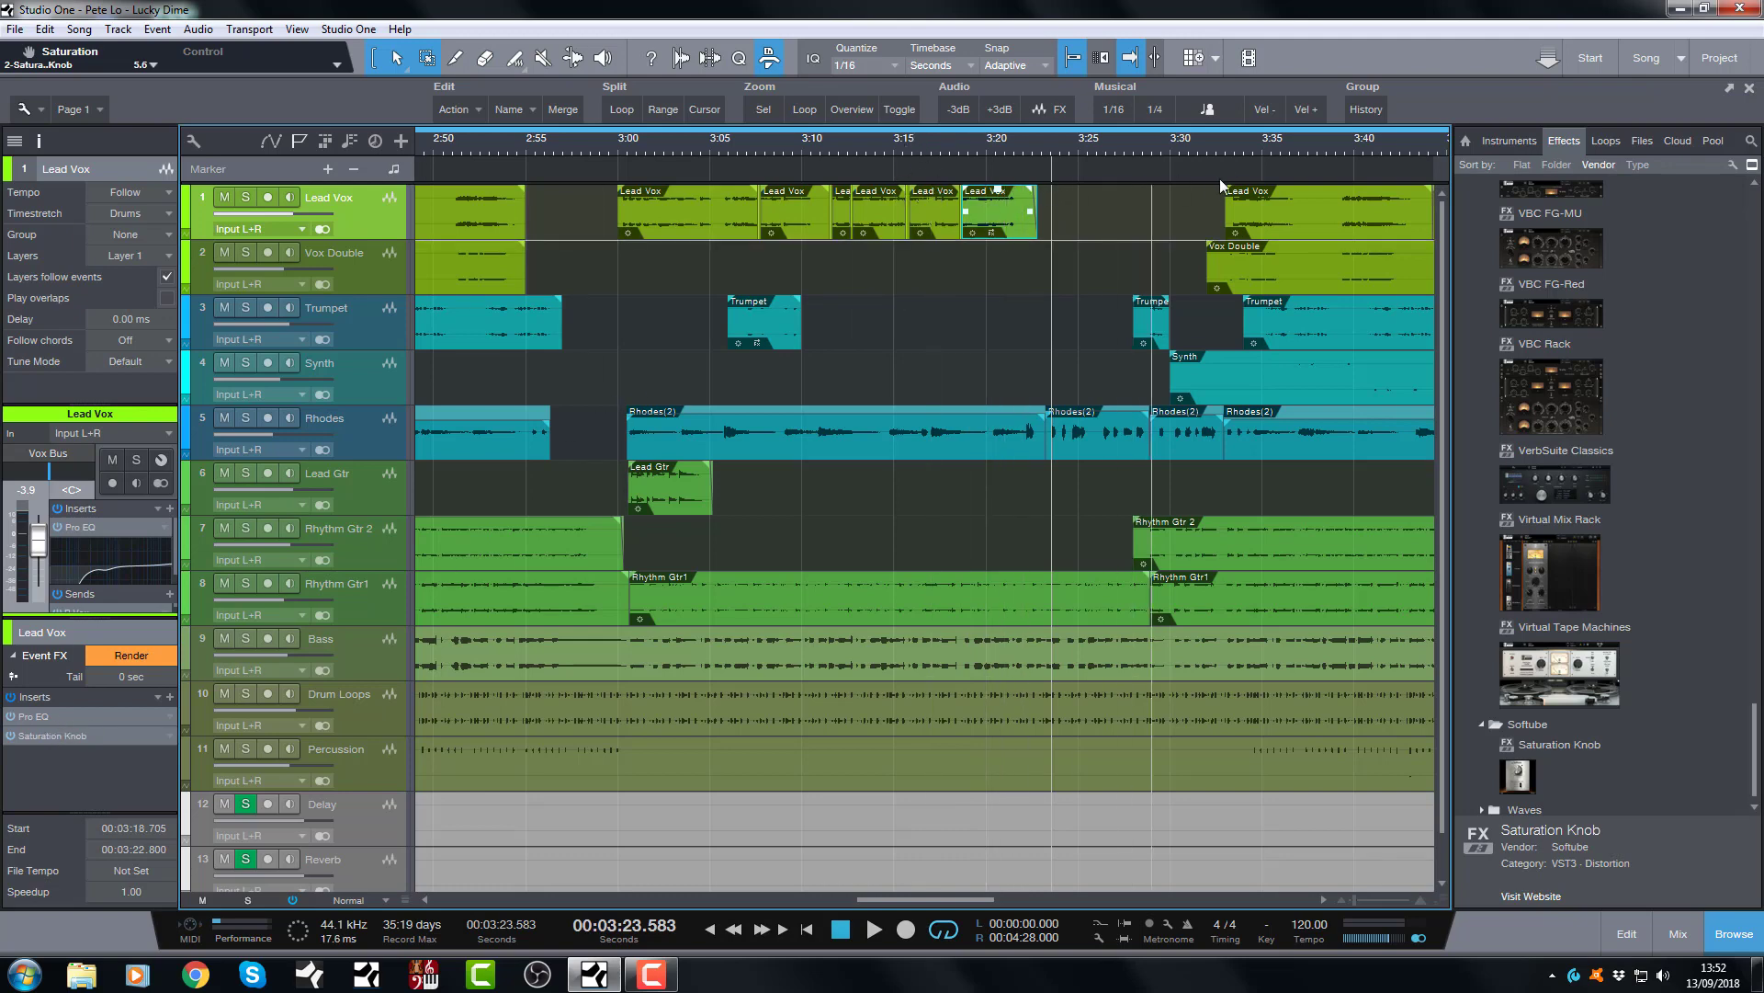
click(1223, 143)
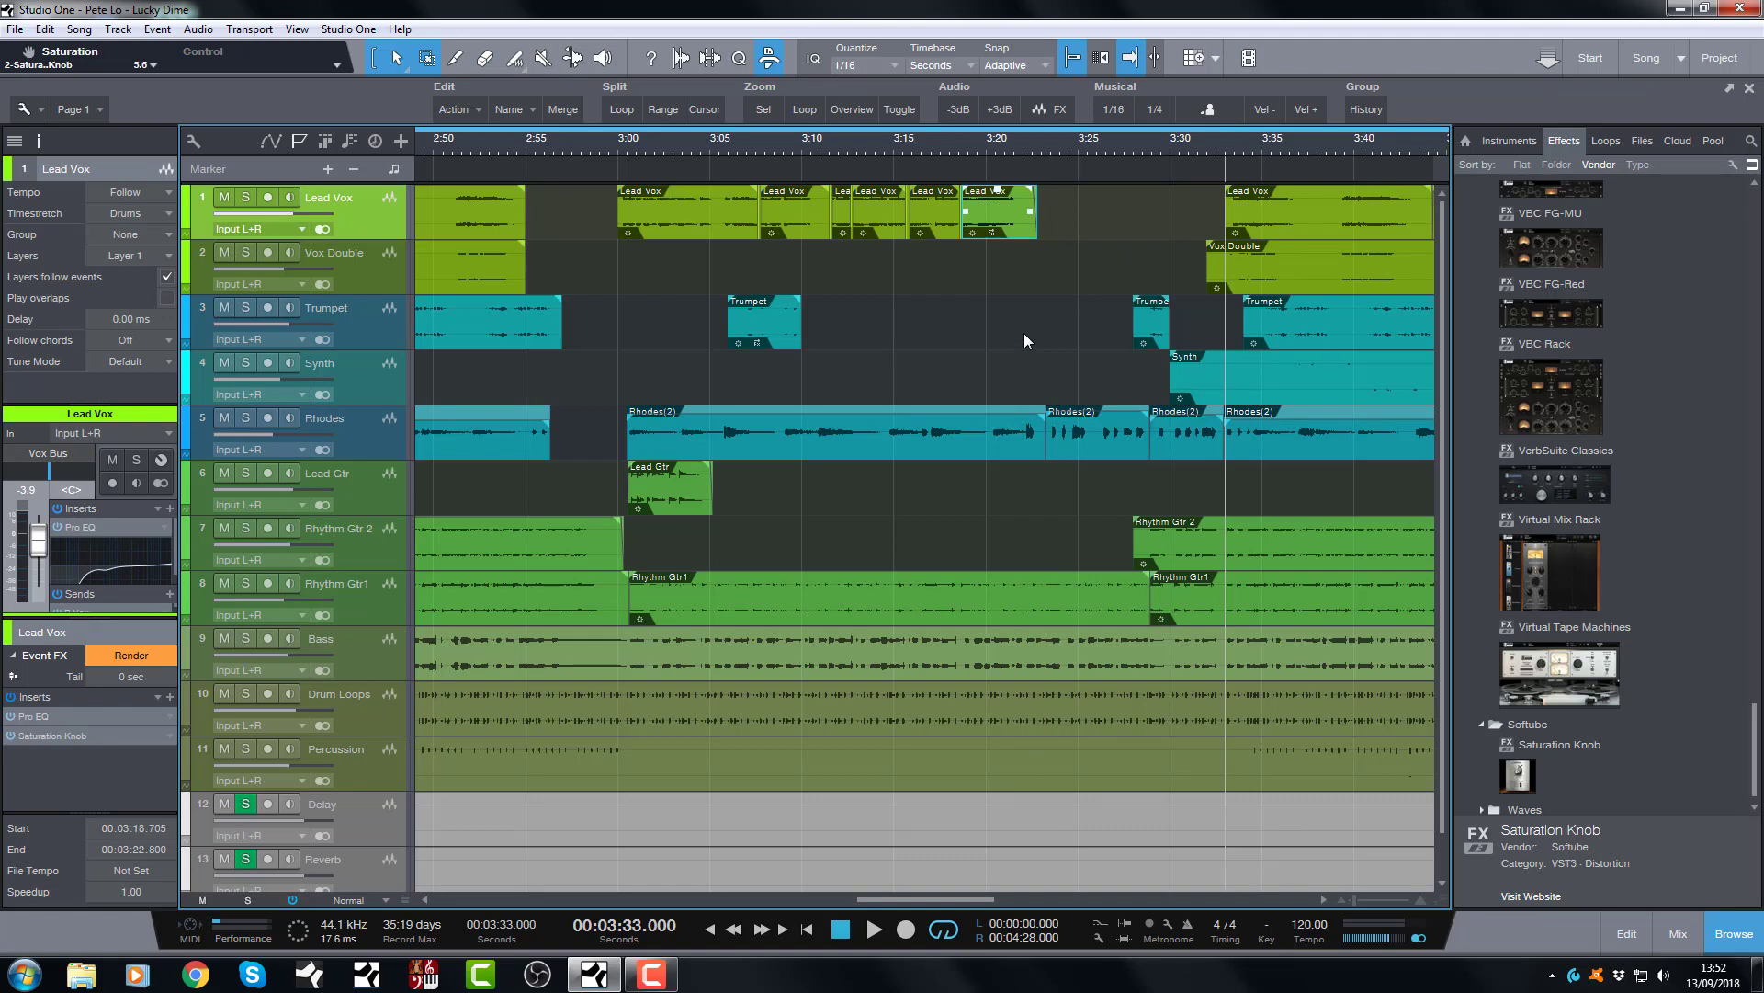
Step: Audition the song from 3:33 through the start of the next Lead Vox event, stopping at about 3:37
key(space)
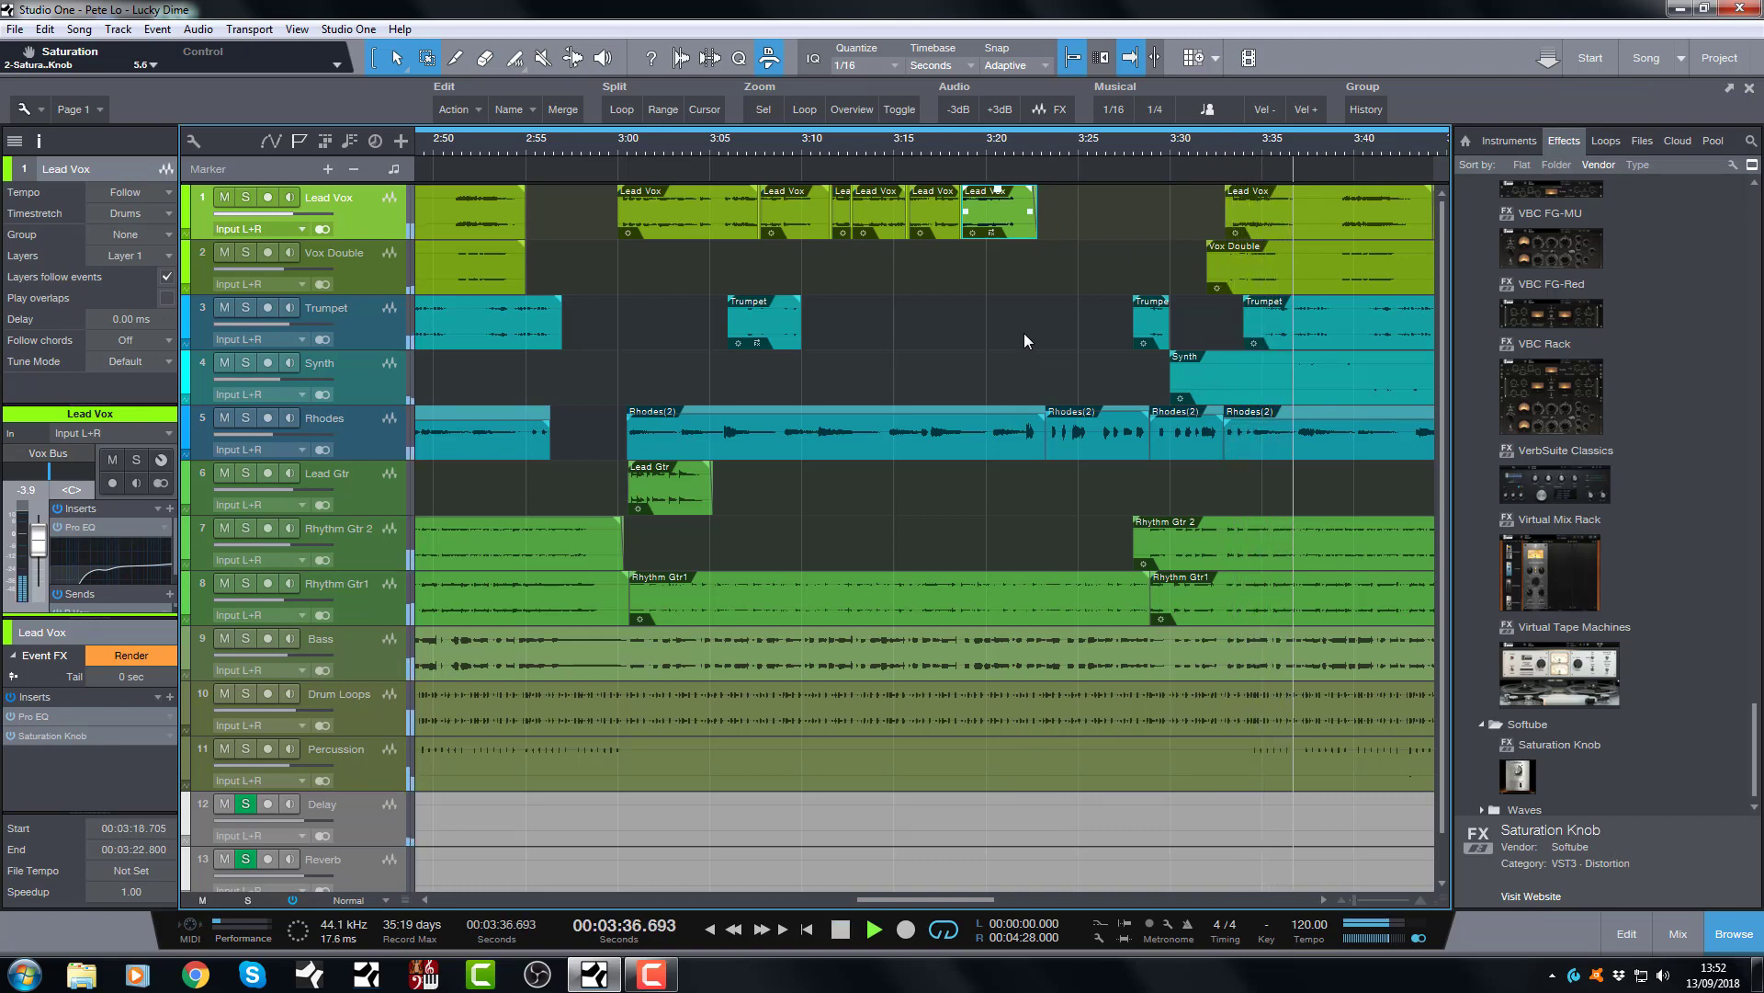
key(space)
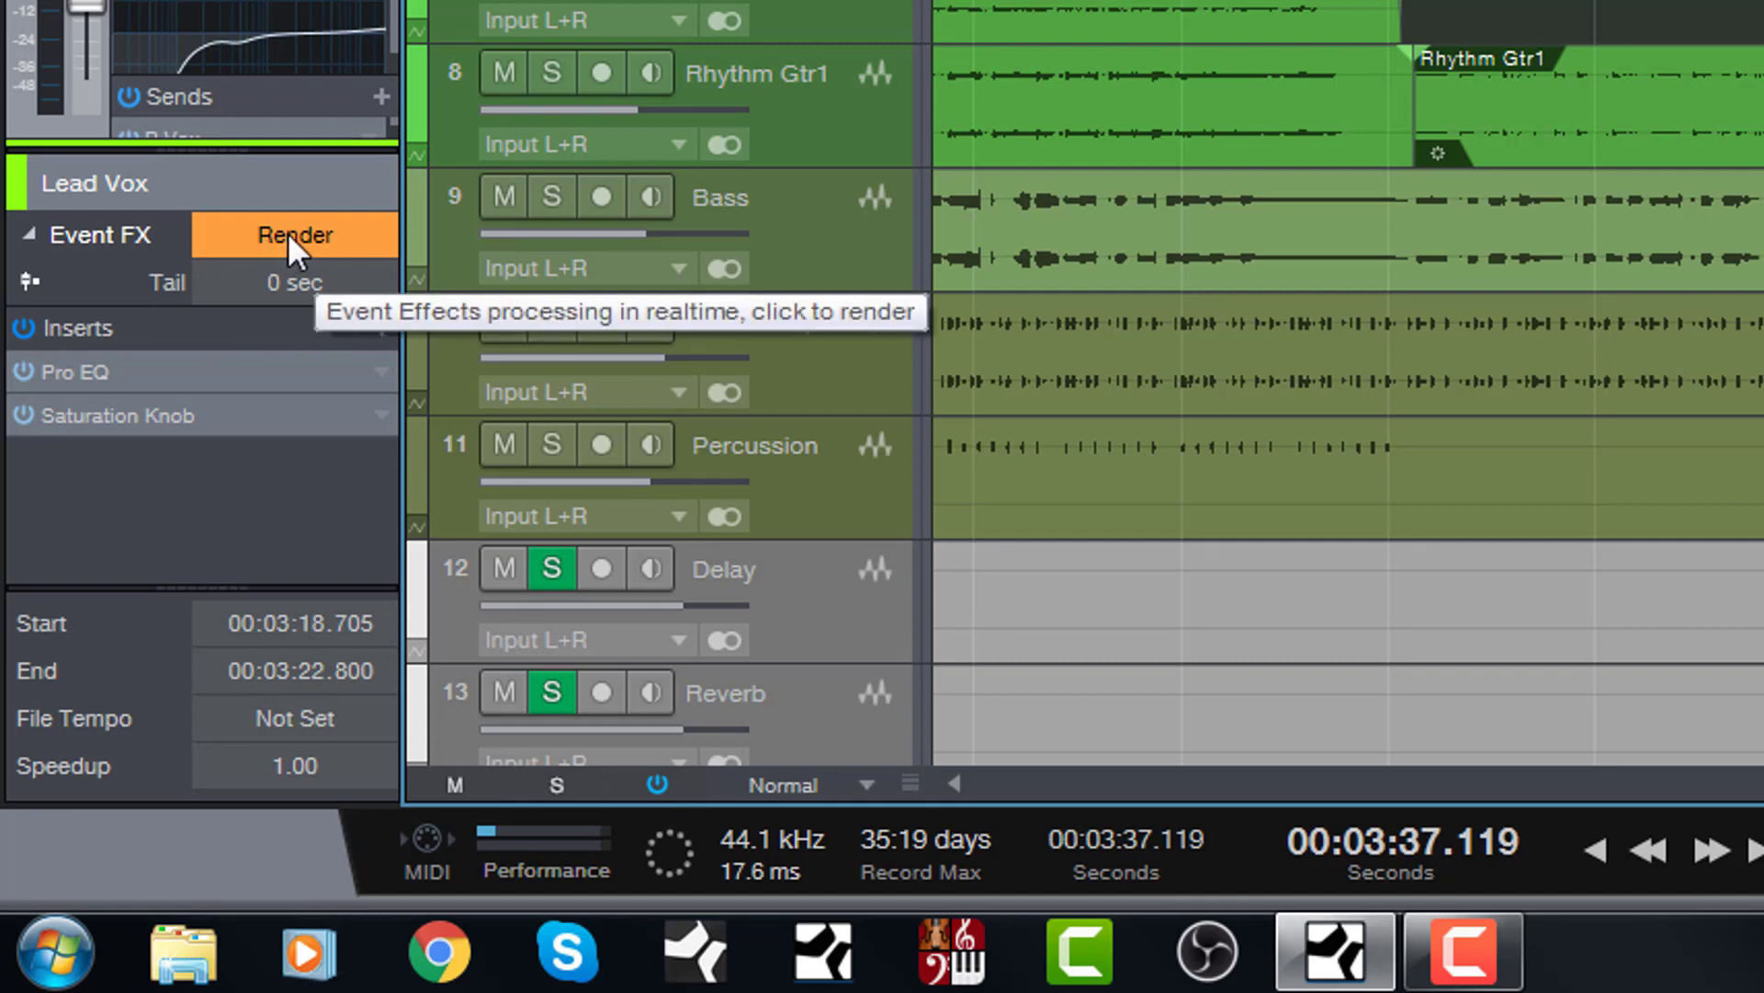
Step: Render the selected Lead Vox event's Event FX with a 0 sec tail, and audition the rendered event by playing from 3:12
click(289, 234)
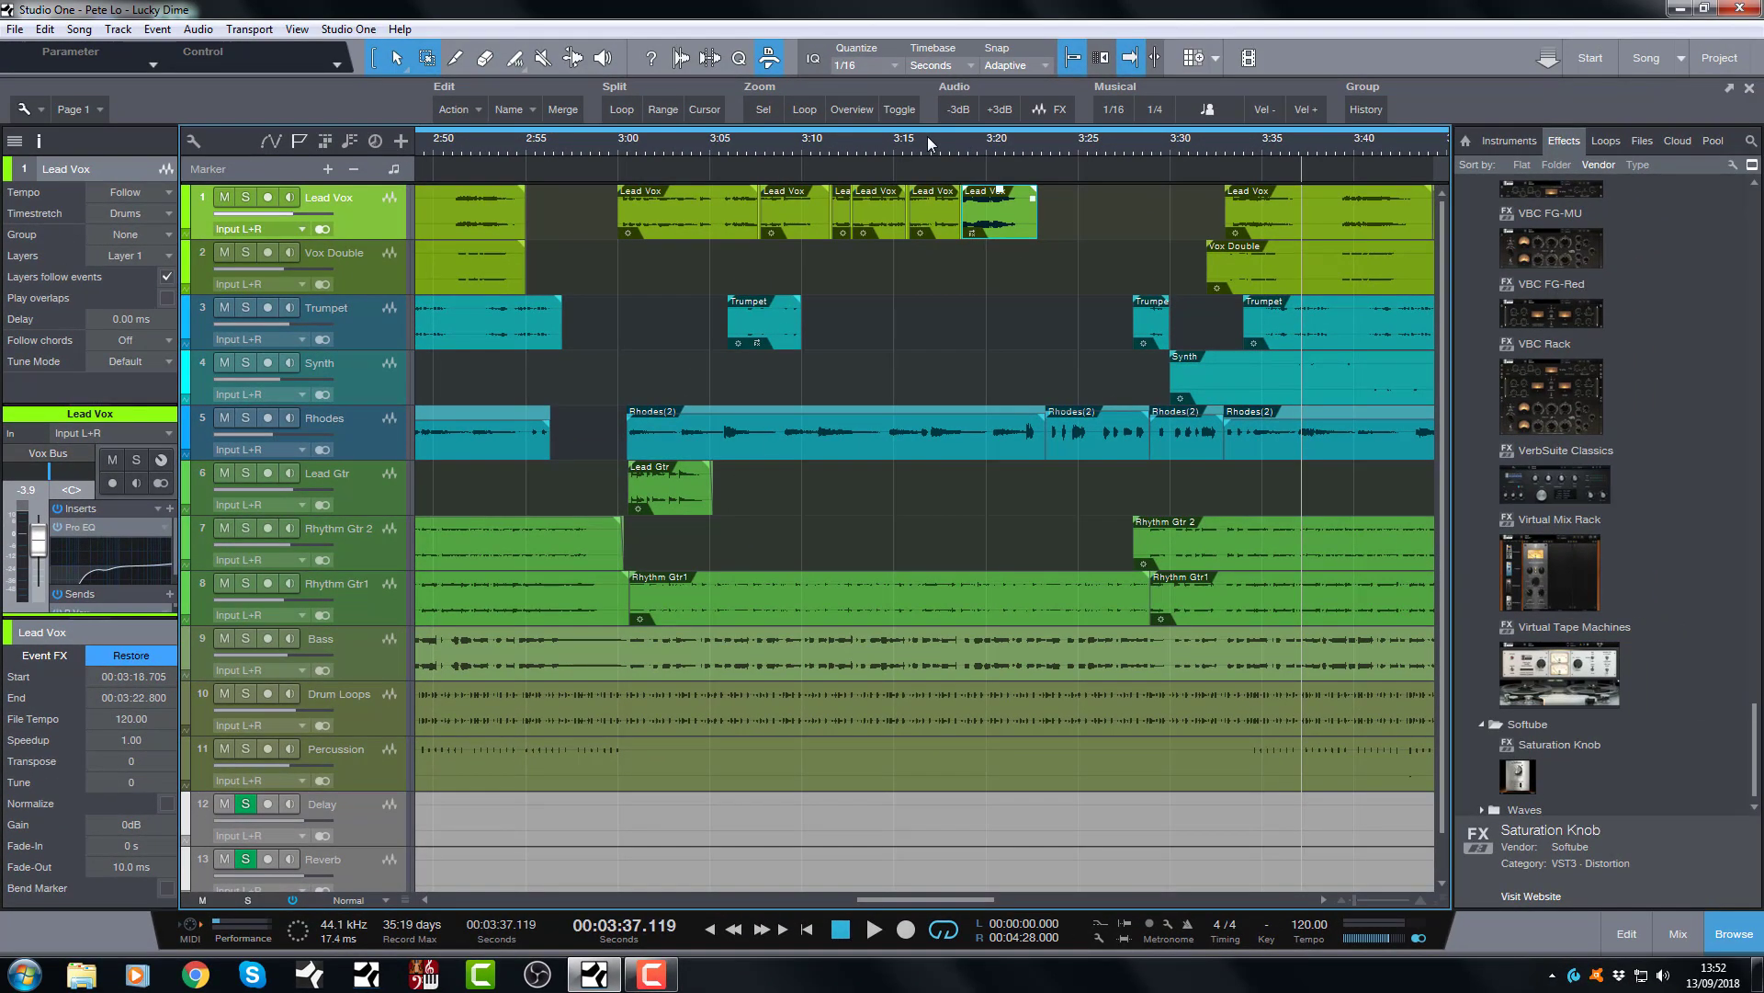
click(831, 143)
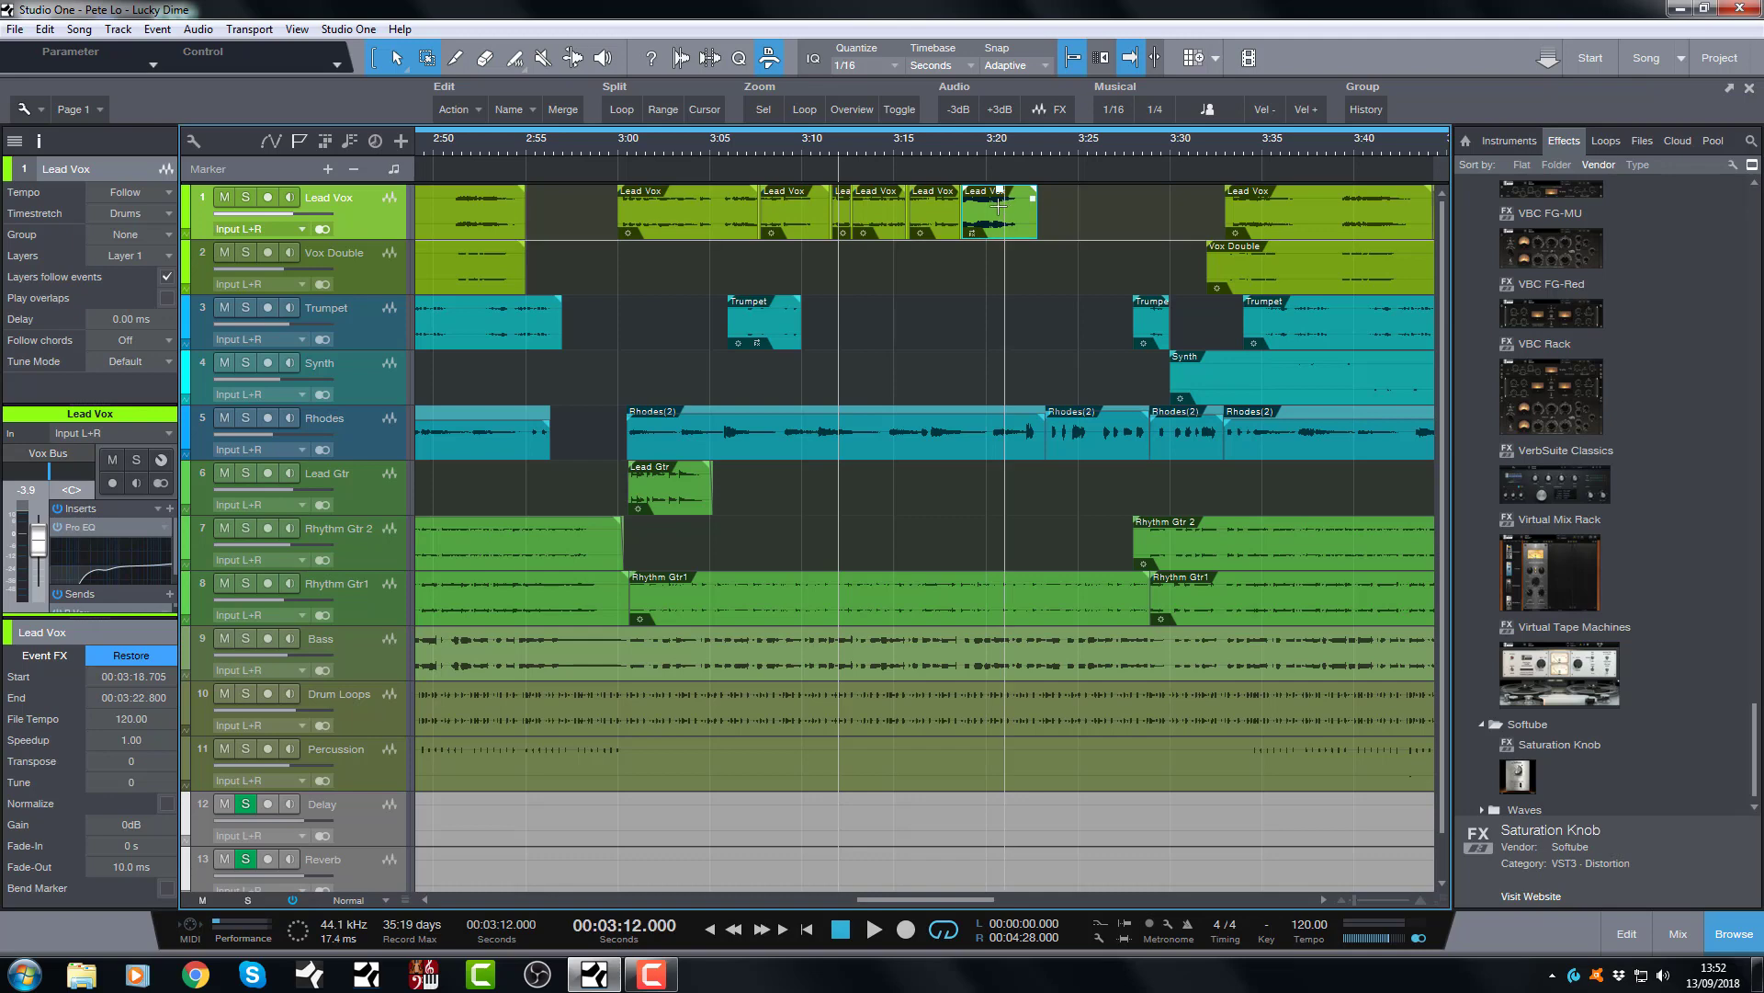
key(space)
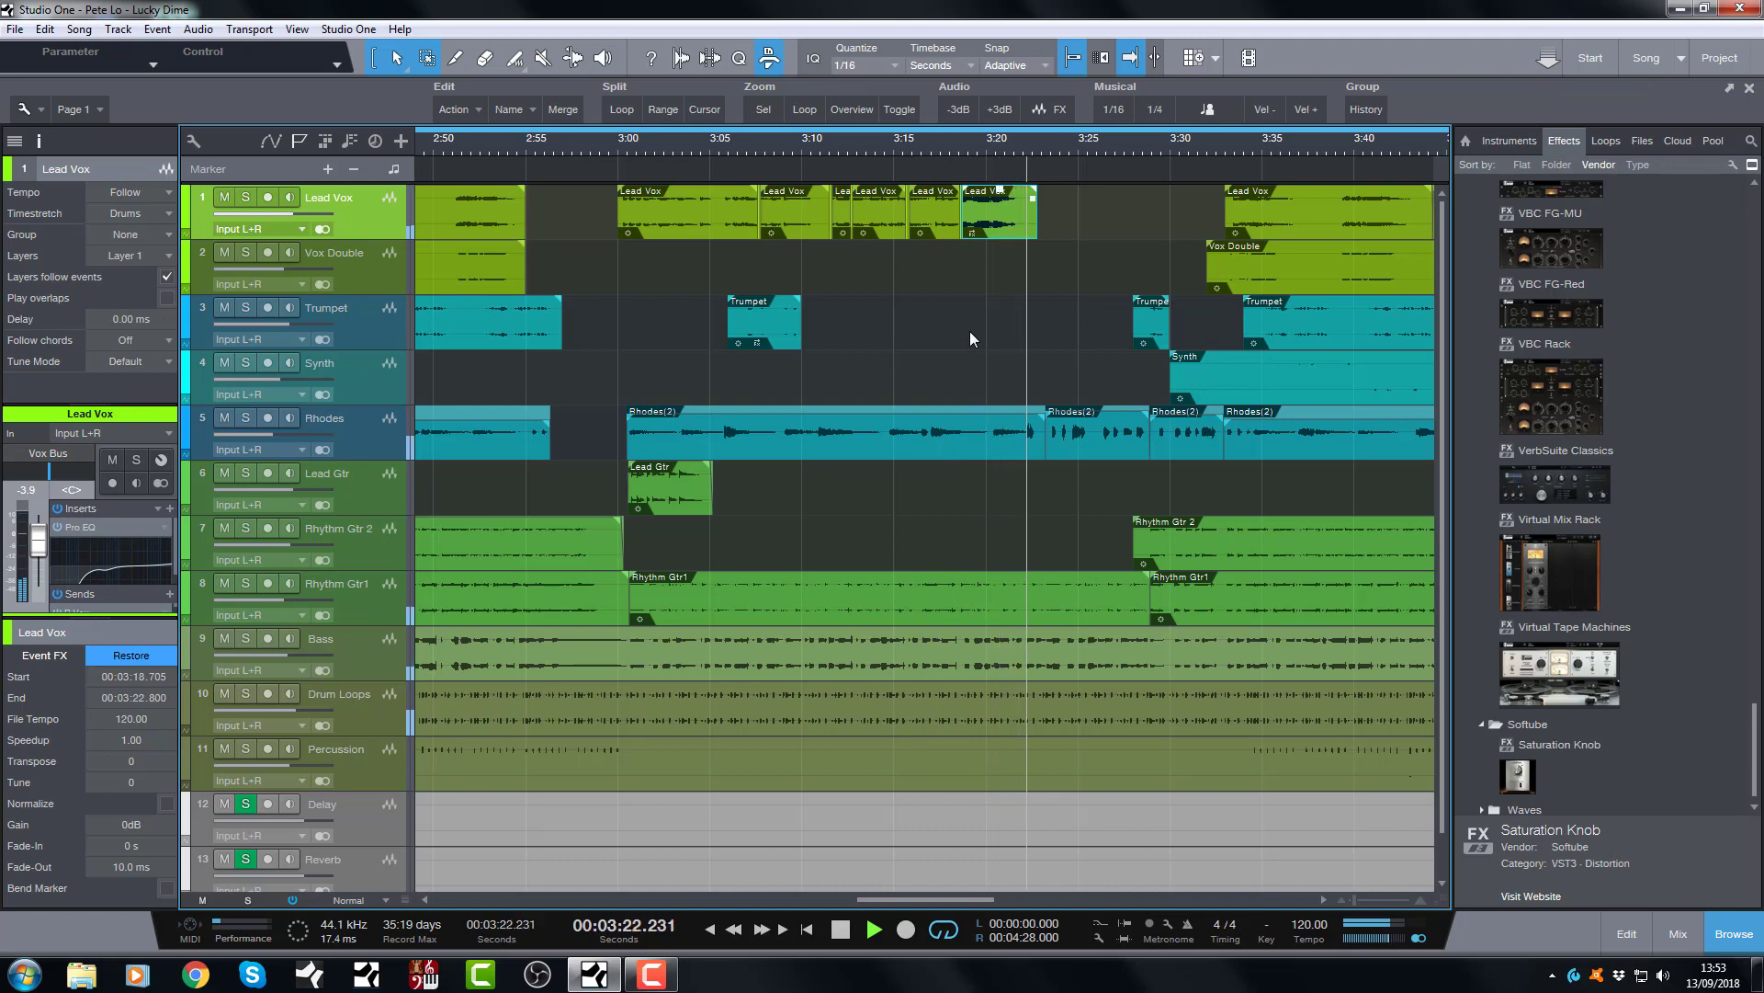
key(space)
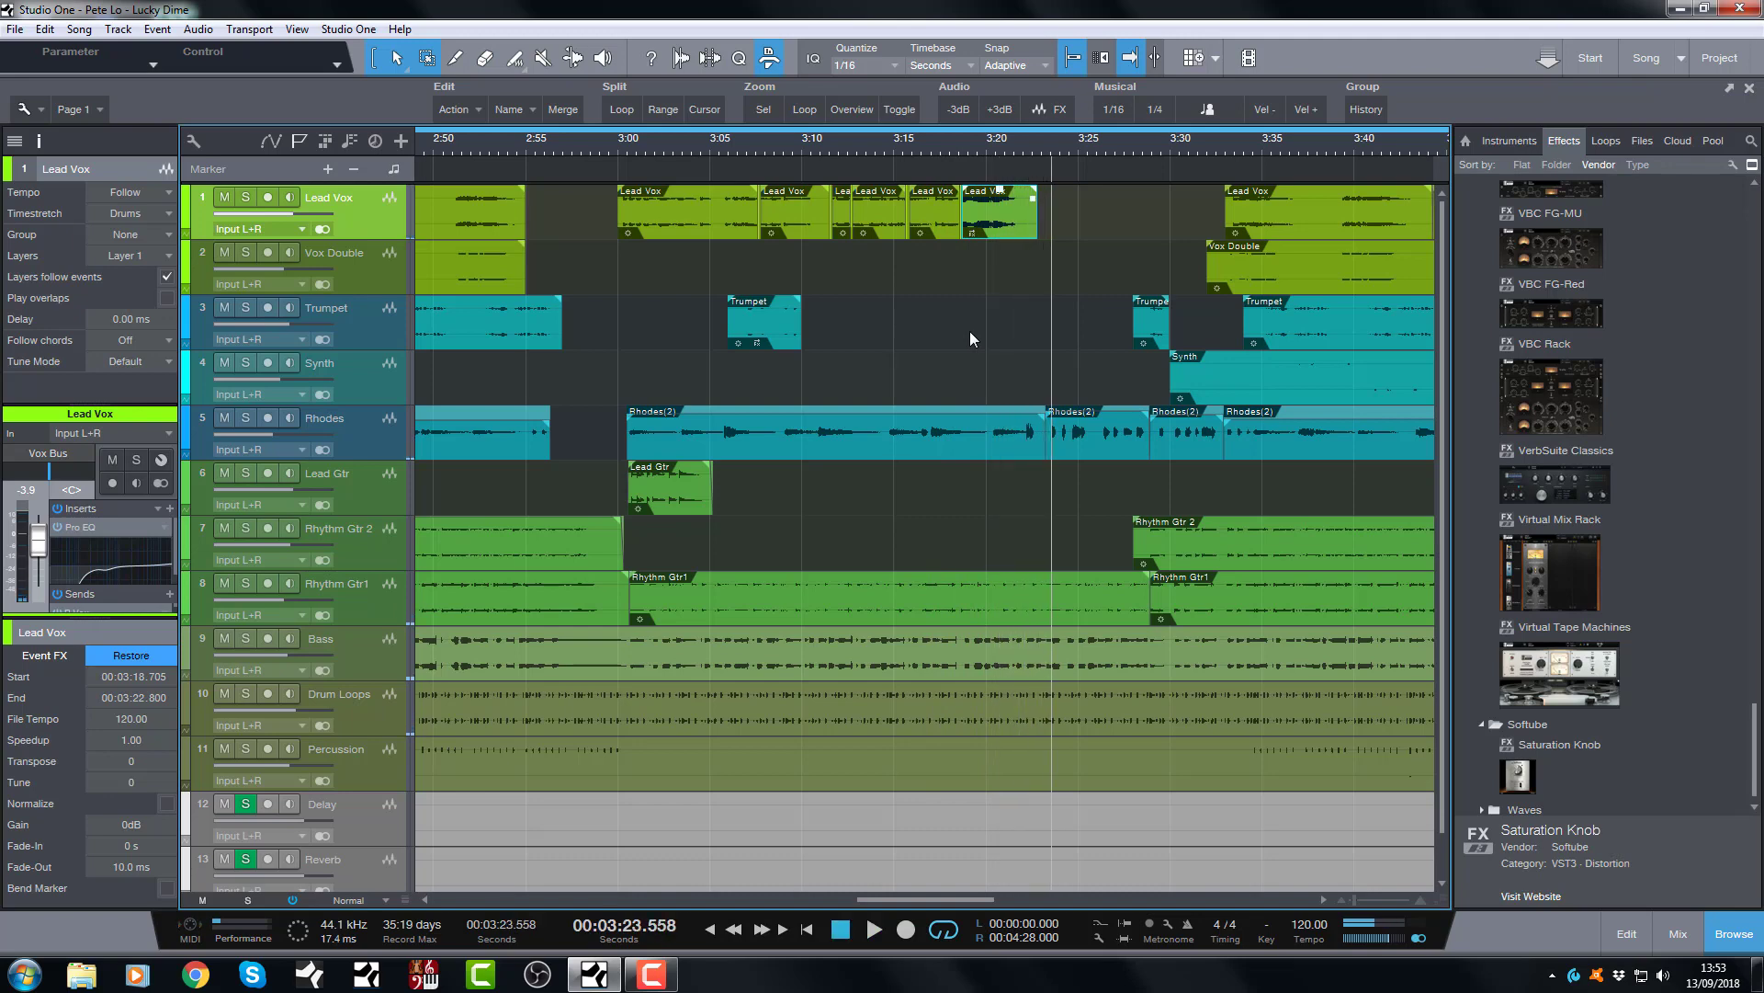